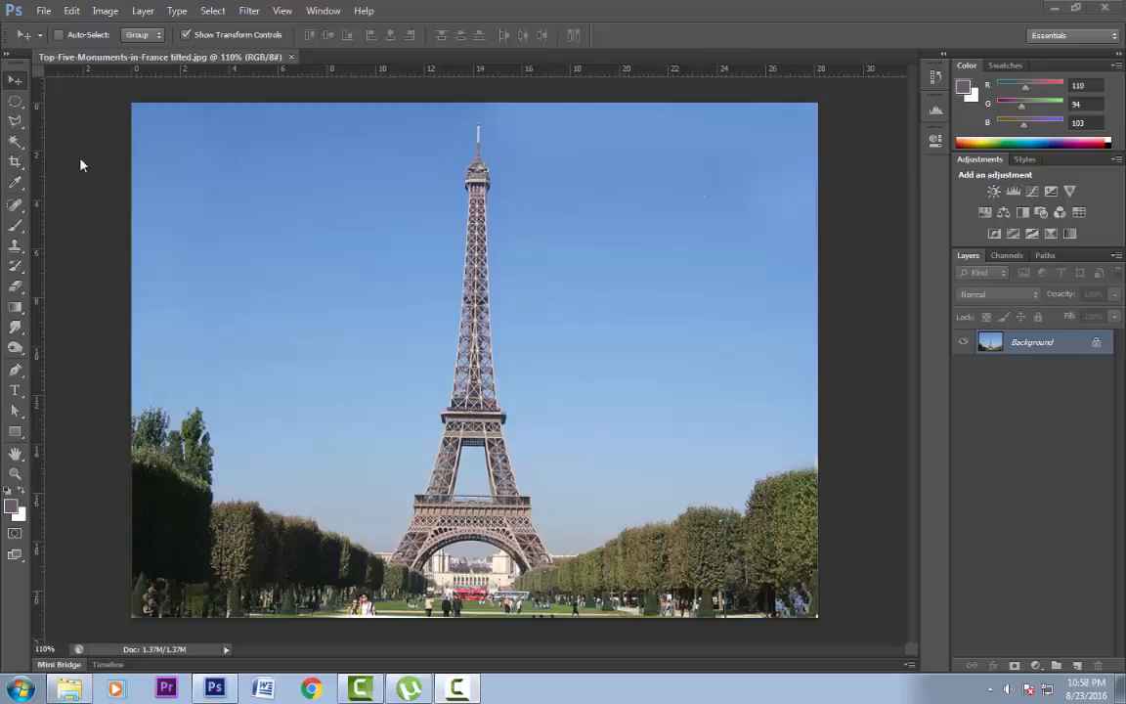
# Step: Activate the Ruler tool from the Eyedropper tool group
pyautogui.click(21, 183)
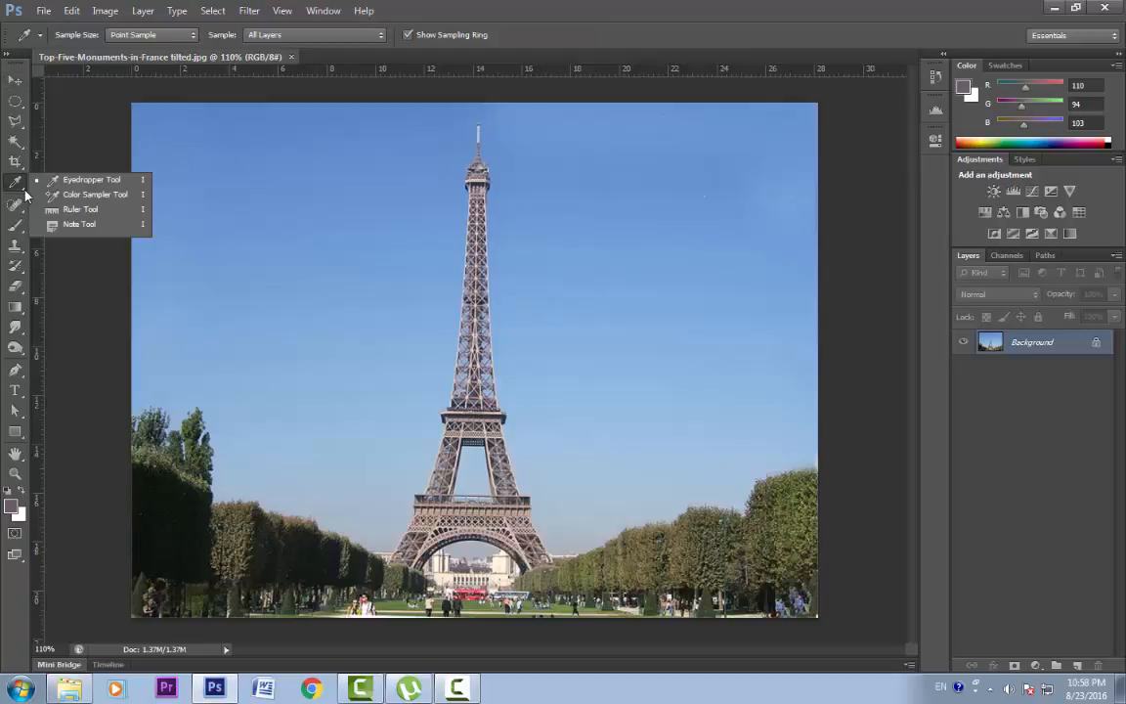
pyautogui.click(75, 209)
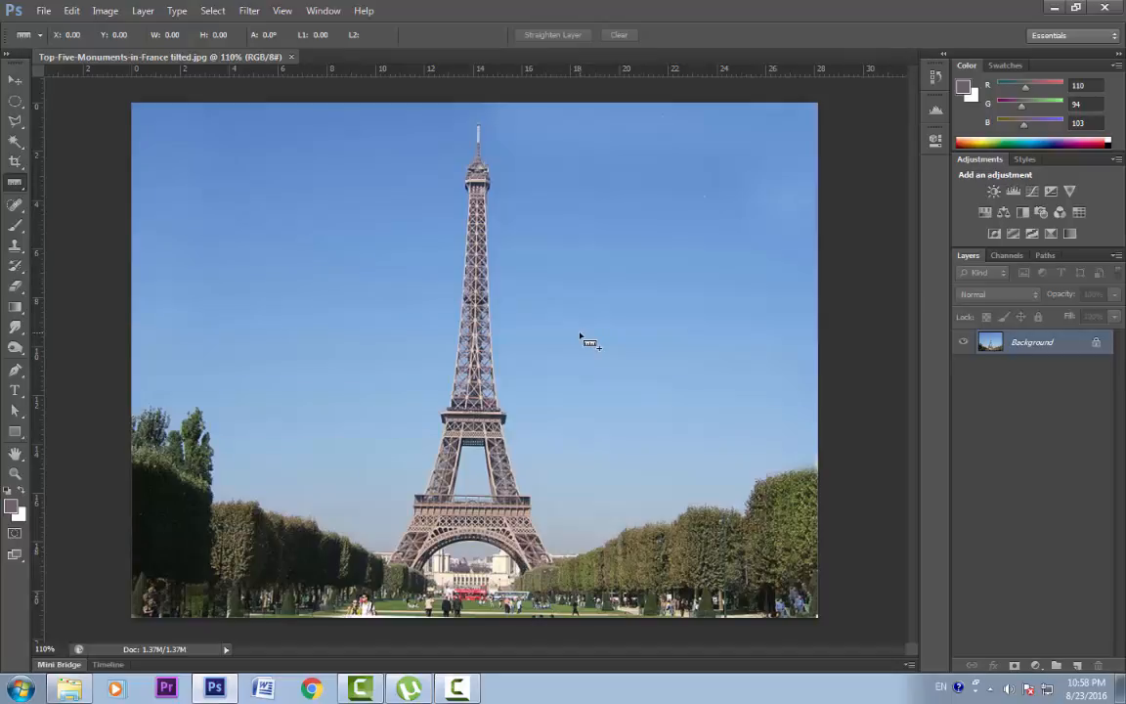
pyautogui.rightClick(18, 189)
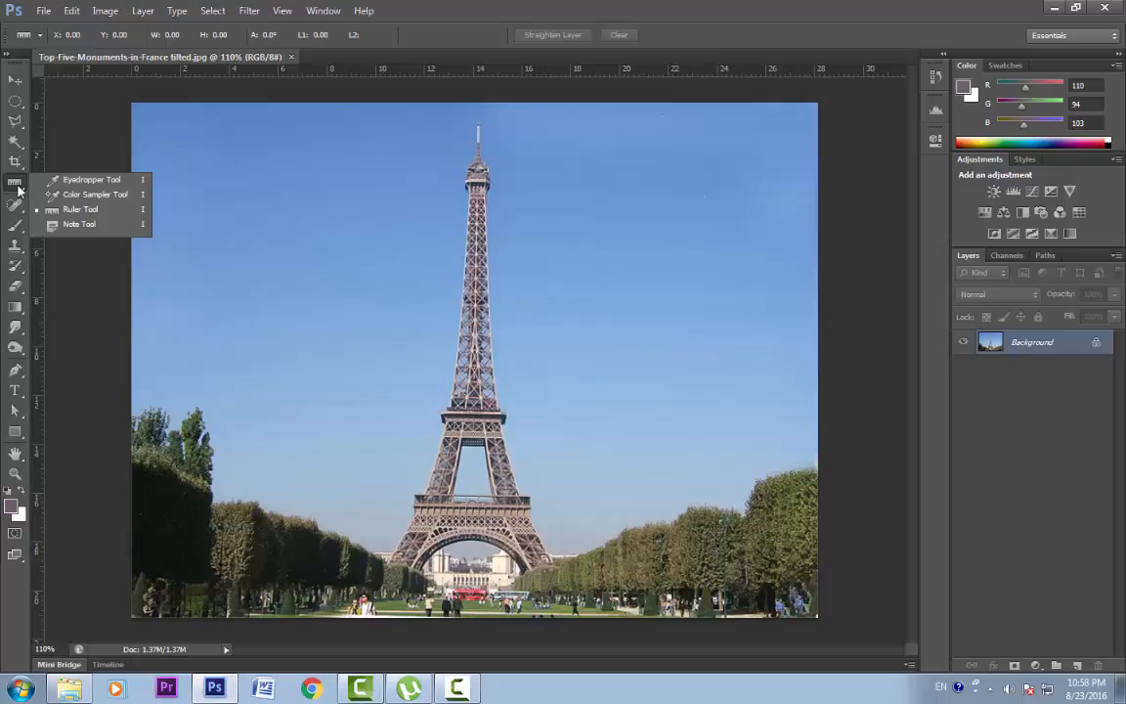
pyautogui.click(314, 352)
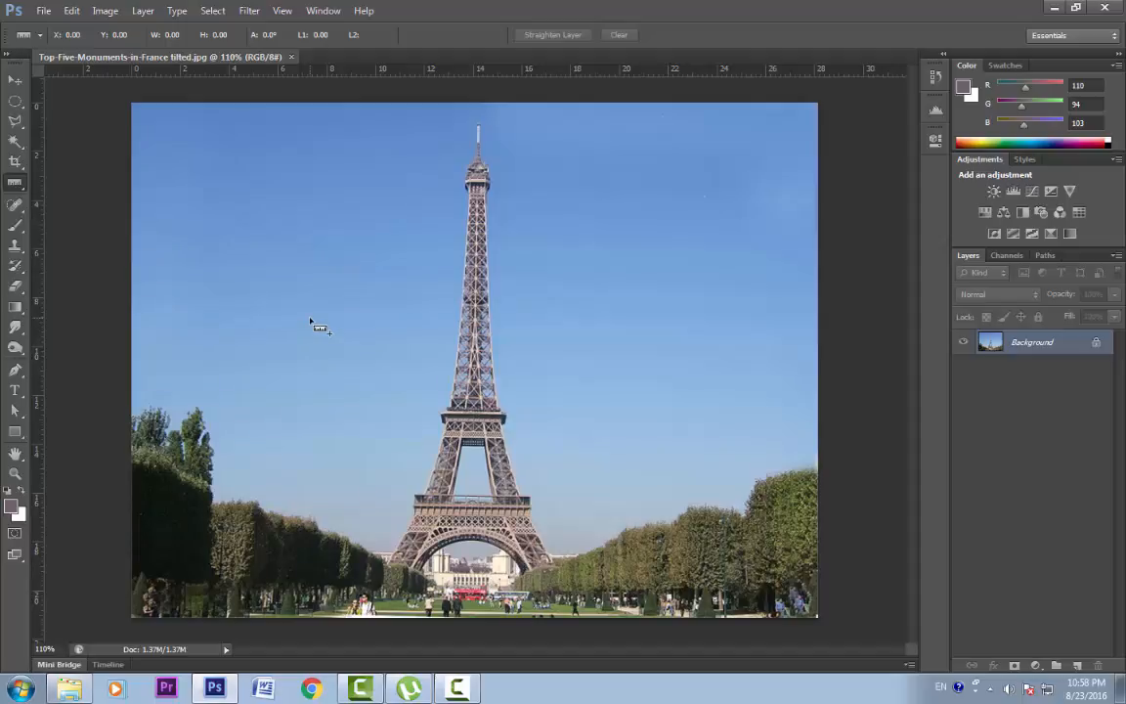
pyautogui.hotkey('shift', 'i')
pyautogui.hotkey('shift', 'i')
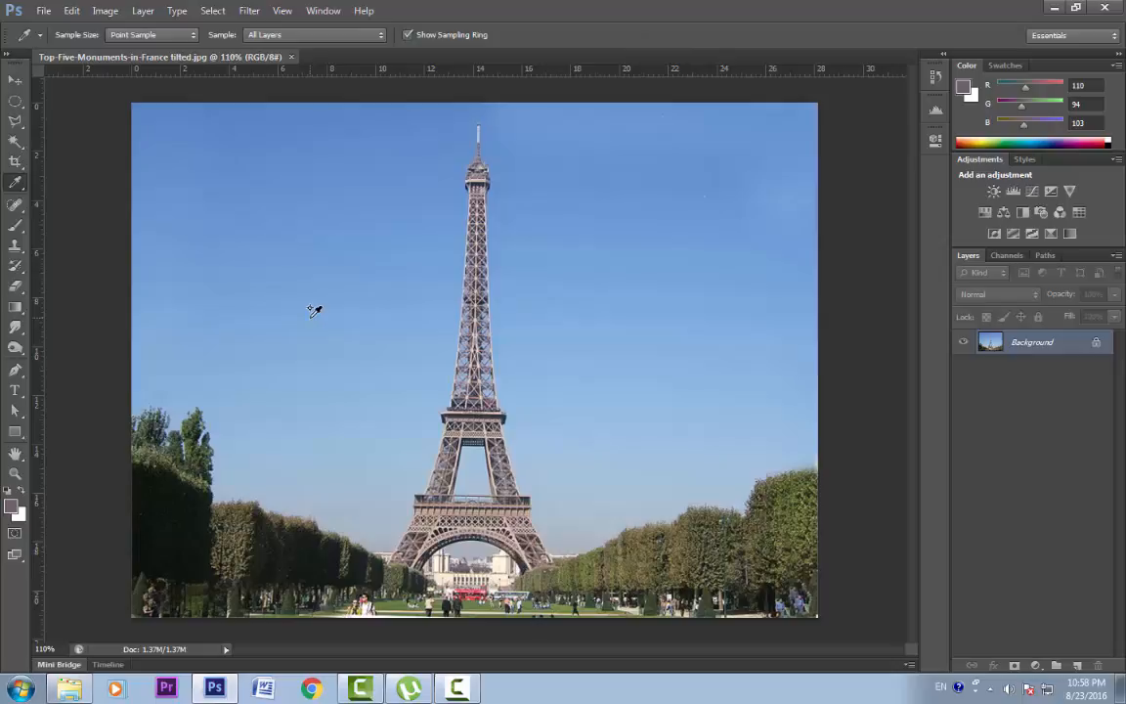
pyautogui.hotkey('shift', 'i')
pyautogui.hotkey('shift', 'i')
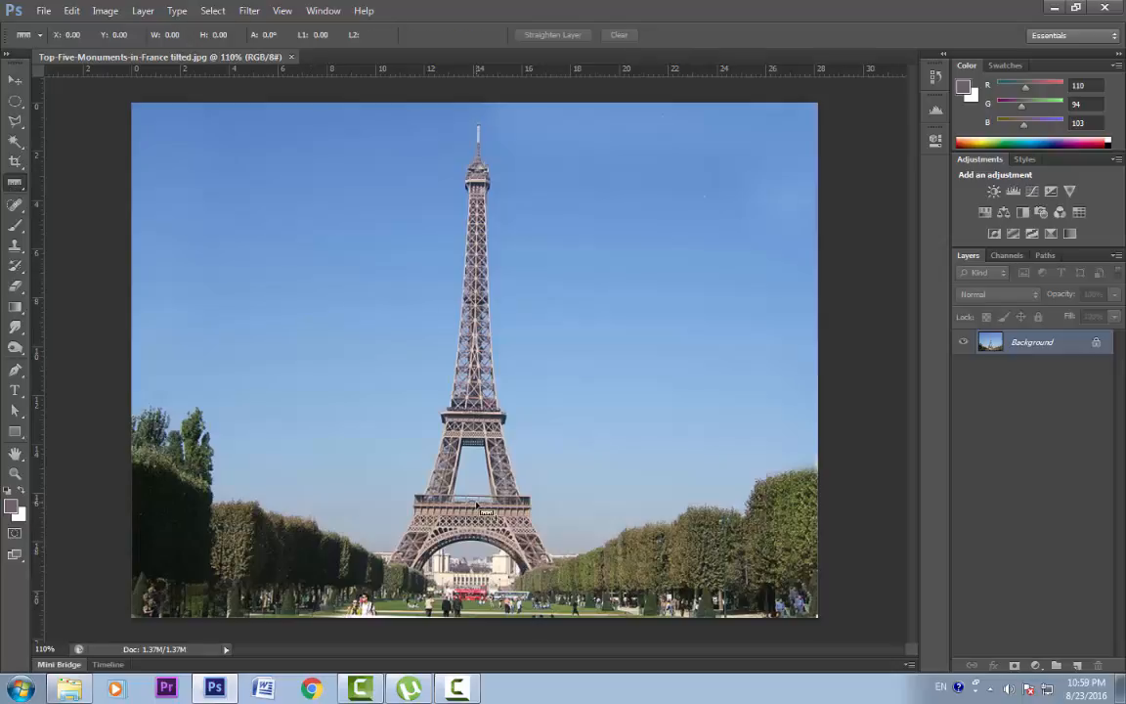
# Step: Measure the height of the opening between the tower's first and second platforms with the Ruler tool, and clear the measurement
pyautogui.moveTo(471, 442); pyautogui.dragTo(472, 499)
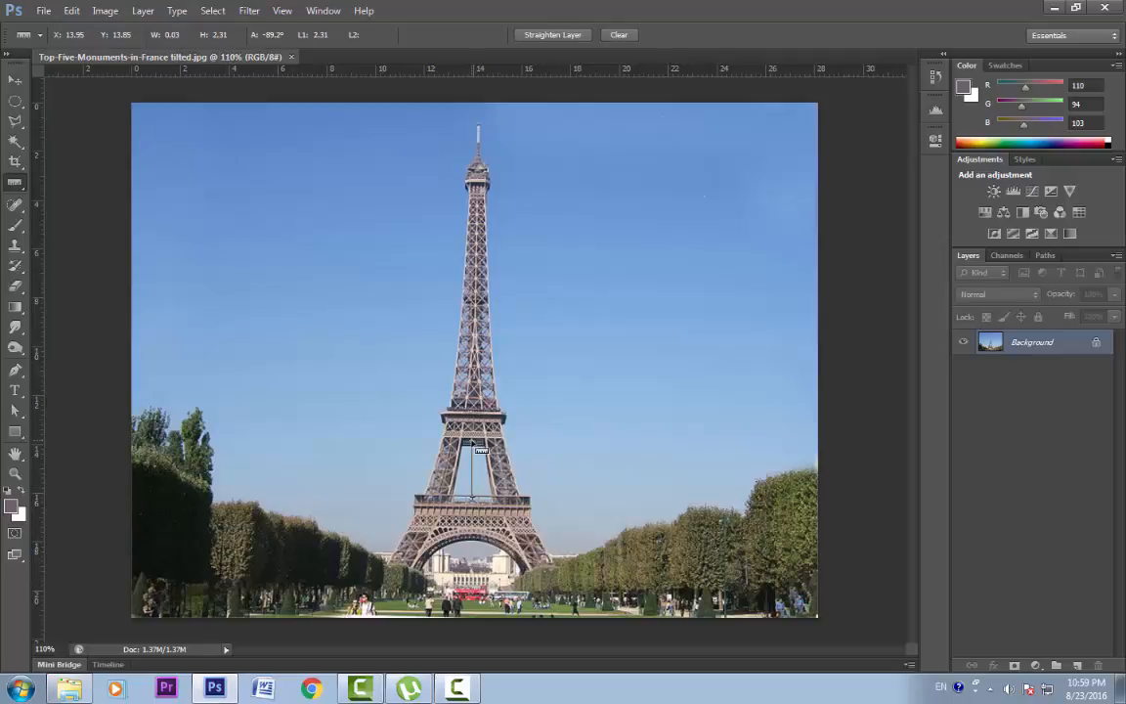
pyautogui.moveTo(473, 443)
pyautogui.mouseDown()
pyautogui.moveTo(436, 421)
pyautogui.moveTo(445, 405)
pyautogui.moveTo(436, 430)
pyautogui.moveTo(514, 442)
pyautogui.moveTo(506, 432)
pyautogui.moveTo(473, 440)
pyautogui.mouseUp()
pyautogui.click(619, 35)
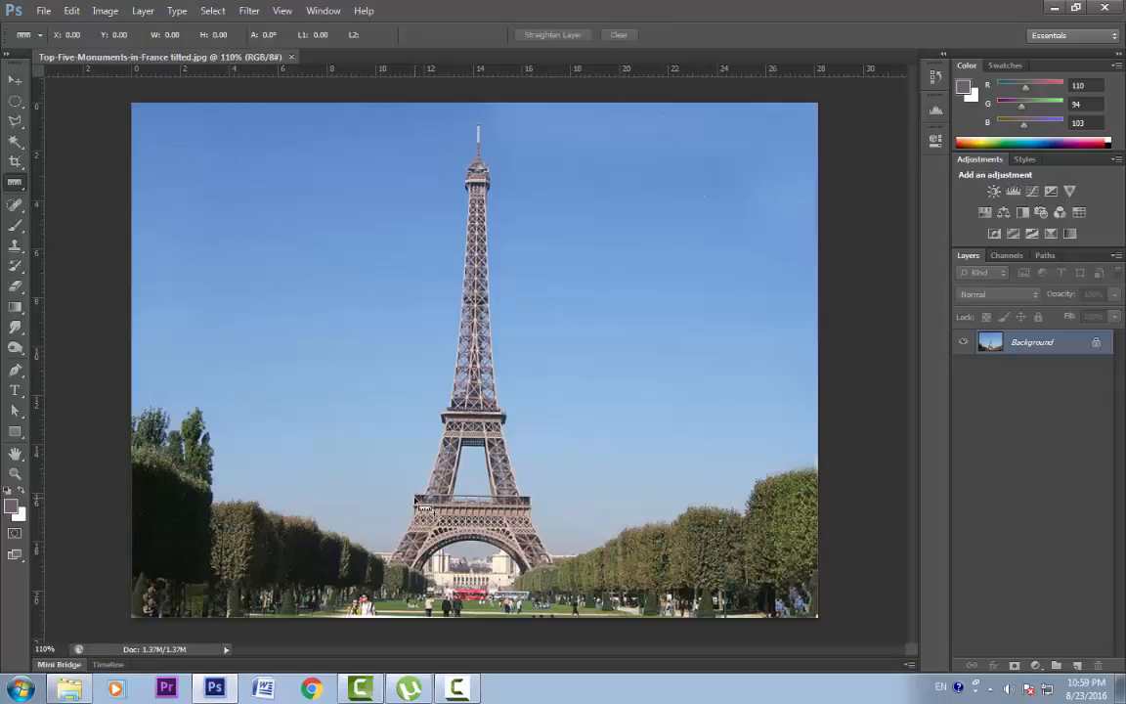
# Step: Measure the width of the tower's first platform and switch the ruler units to inches
pyautogui.moveTo(421, 505); pyautogui.dragTo(536, 508)
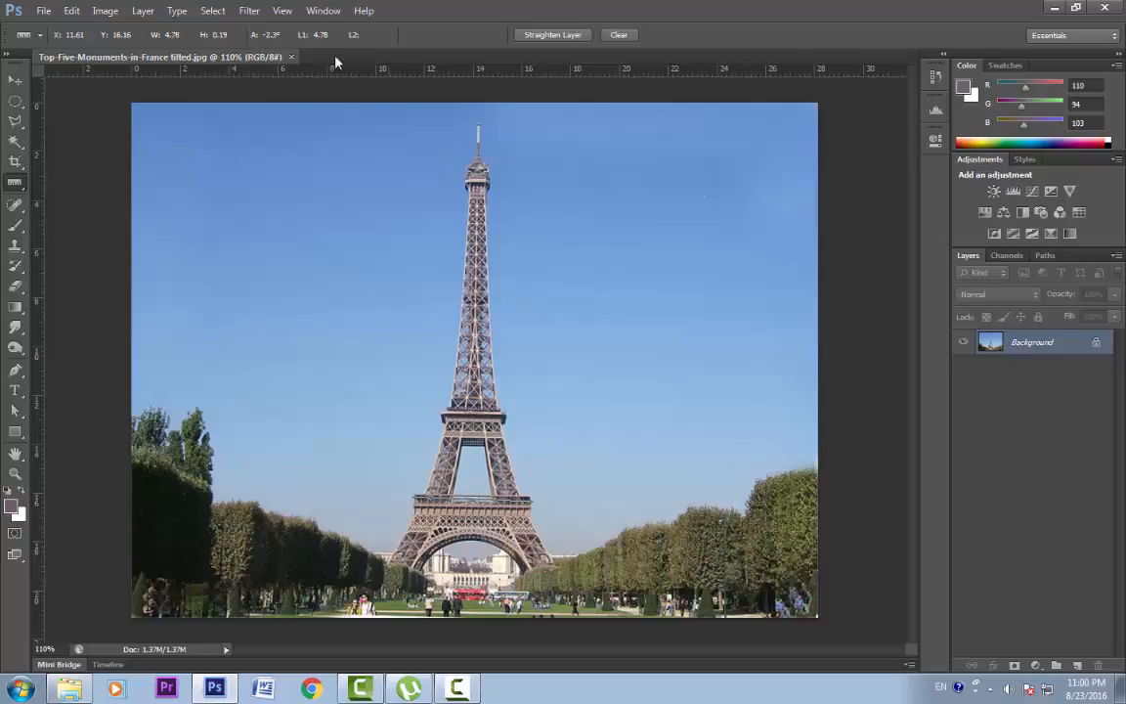
pyautogui.rightClick(602, 77)
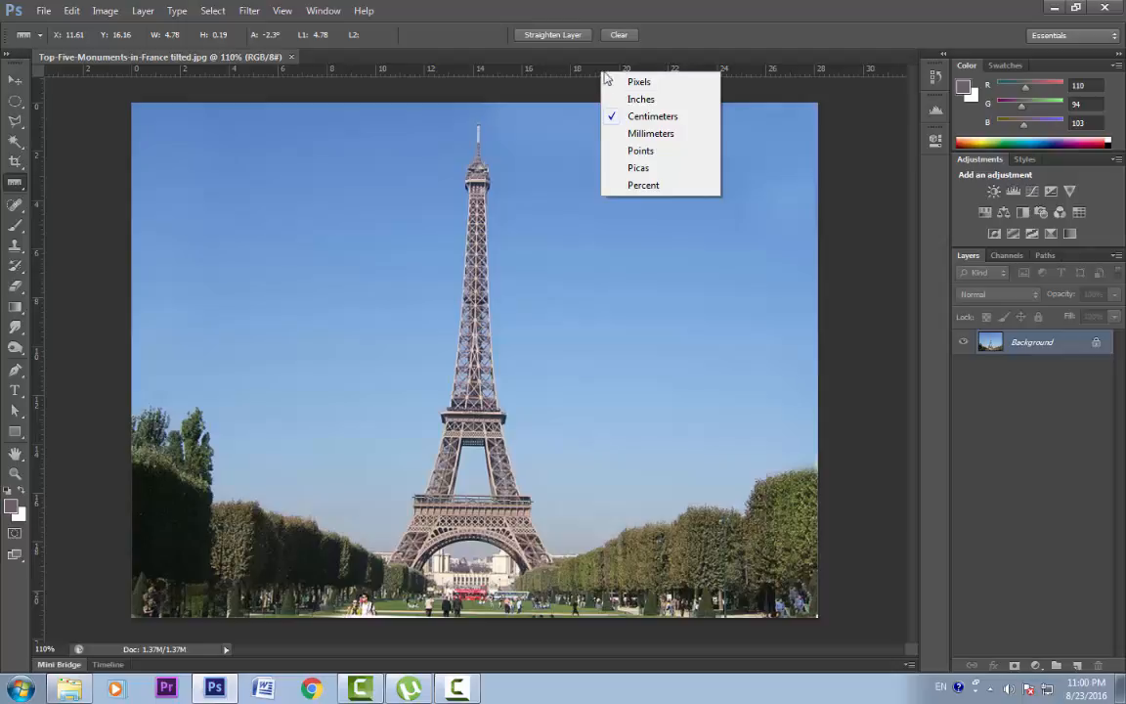
pyautogui.click(641, 98)
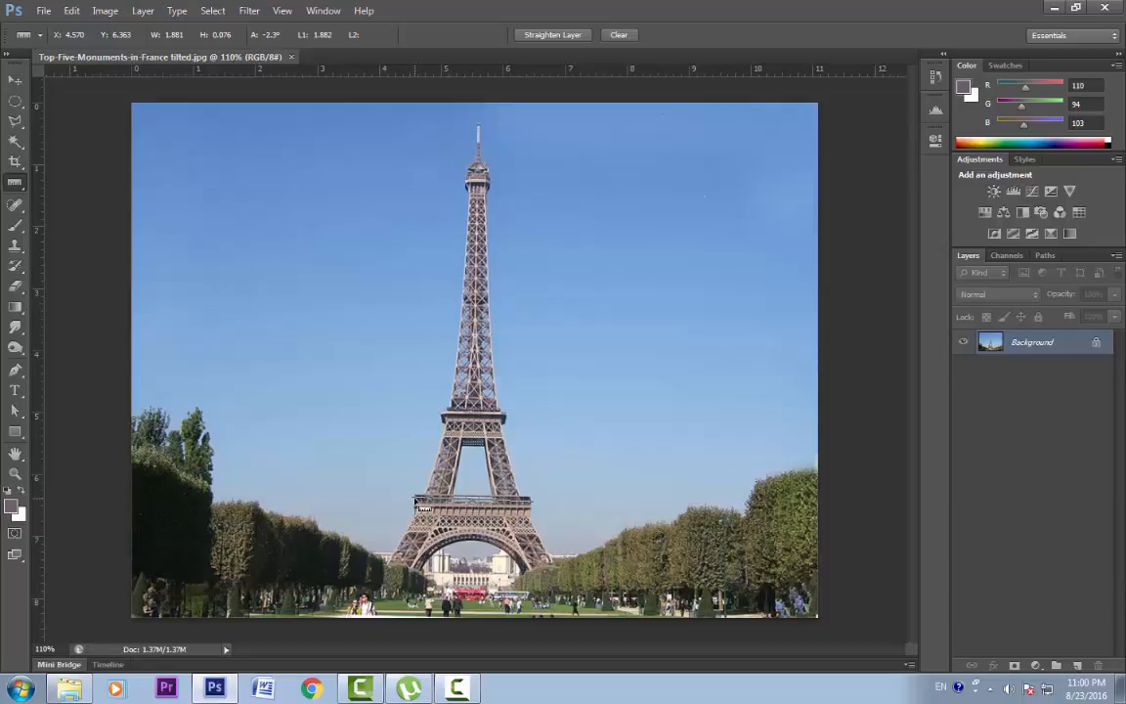
# Step: Adjust both endpoints of the measurement line to the edges of the first platform, and clear the measurement
pyautogui.moveTo(416, 501)
pyautogui.mouseDown()
pyautogui.moveTo(414, 488)
pyautogui.moveTo(416, 503)
pyautogui.mouseUp()
pyautogui.moveTo(536, 506)
pyautogui.mouseDown()
pyautogui.moveTo(530, 470)
pyautogui.moveTo(547, 499)
pyautogui.moveTo(529, 500)
pyautogui.mouseUp()
pyautogui.click(623, 34)
pyautogui.click(526, 529)
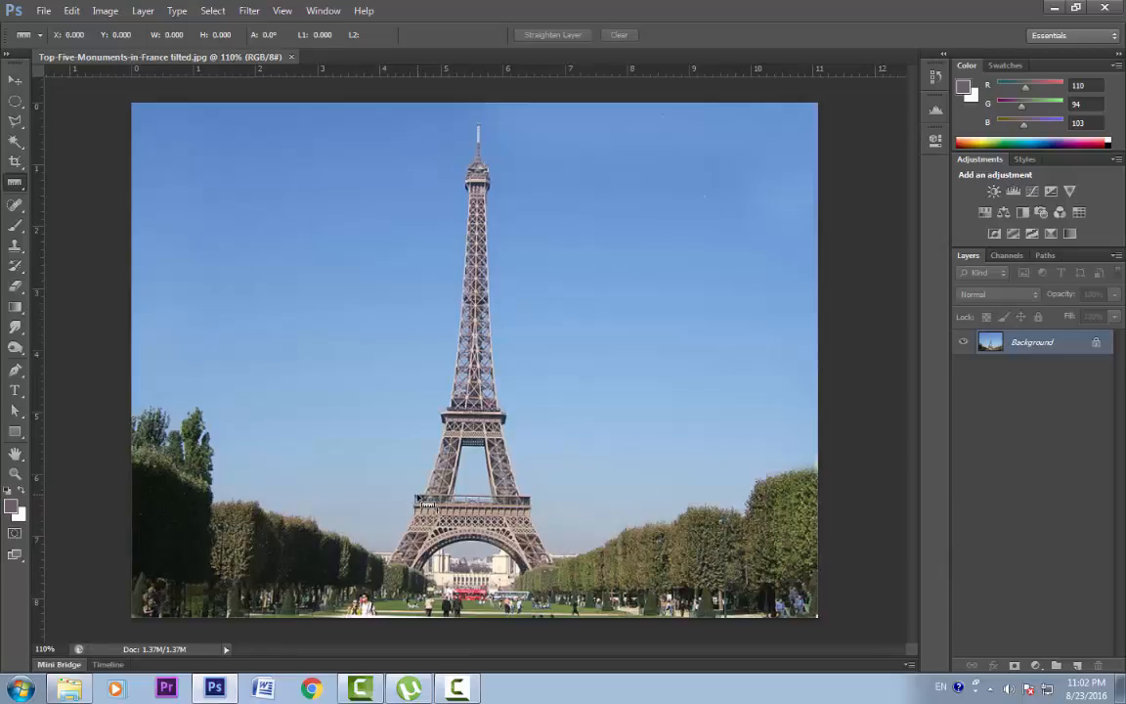
# Step: Measure the angle between the first platform's railing and a vertical line up through the tower's opening, and clear the measurement
pyautogui.moveTo(419, 497); pyautogui.dragTo(485, 501)
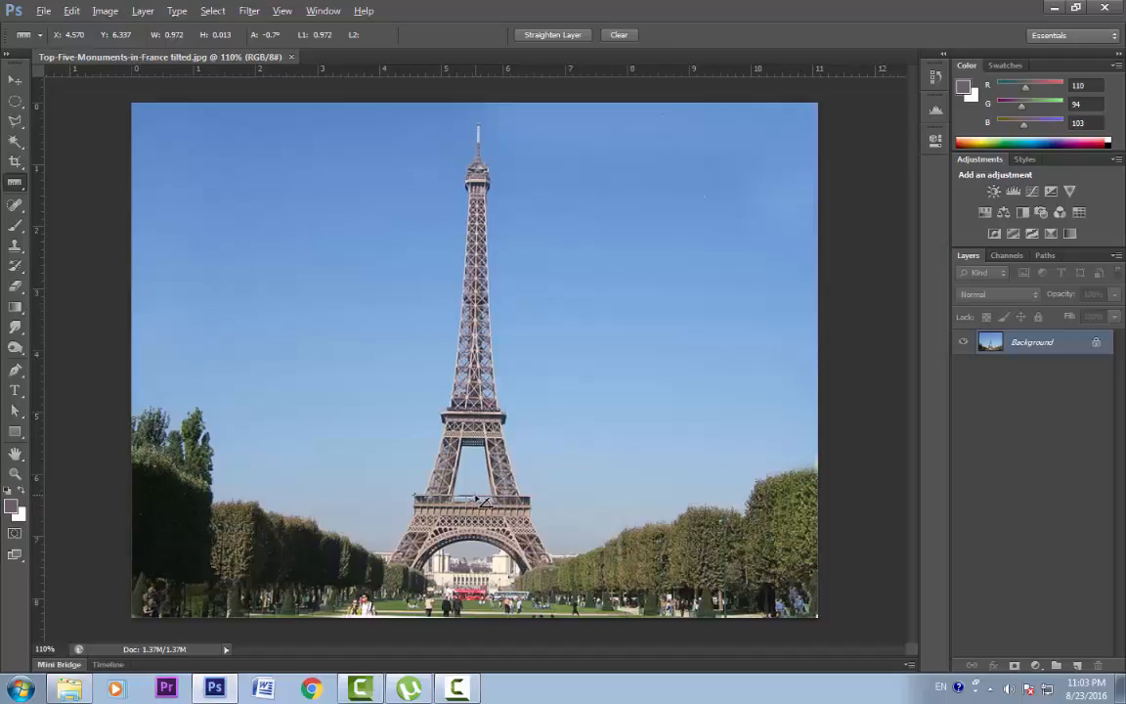
pyautogui.moveTo(474, 500); pyautogui.dragTo(474, 442)
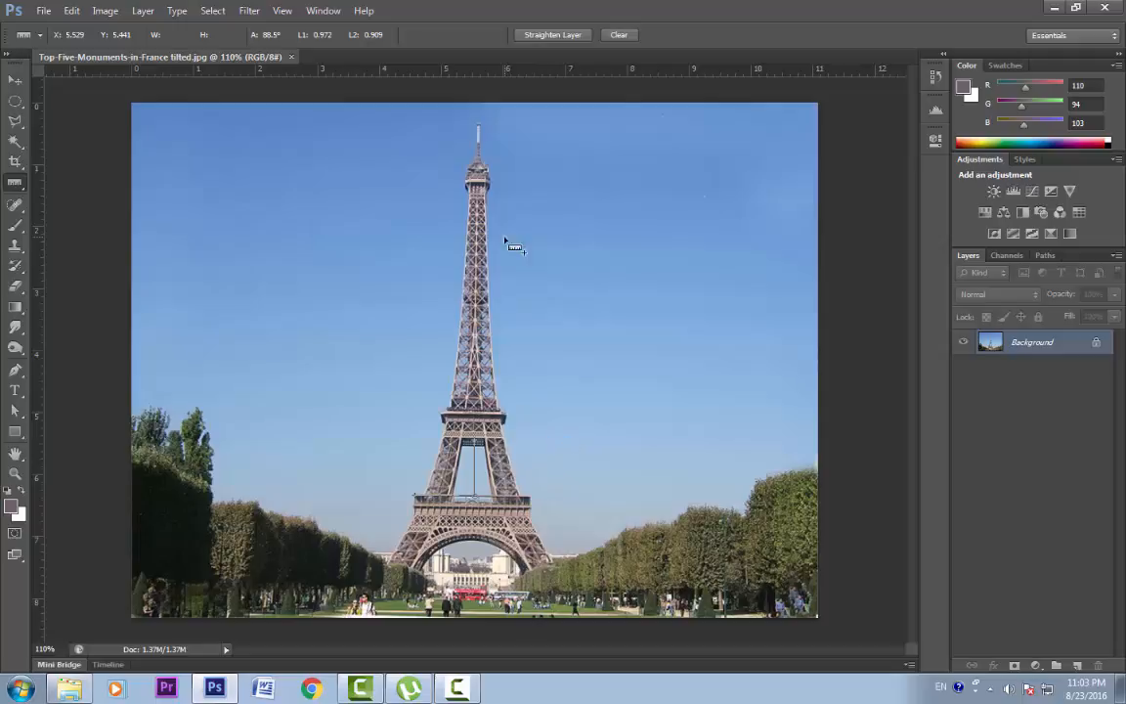
pyautogui.click(618, 36)
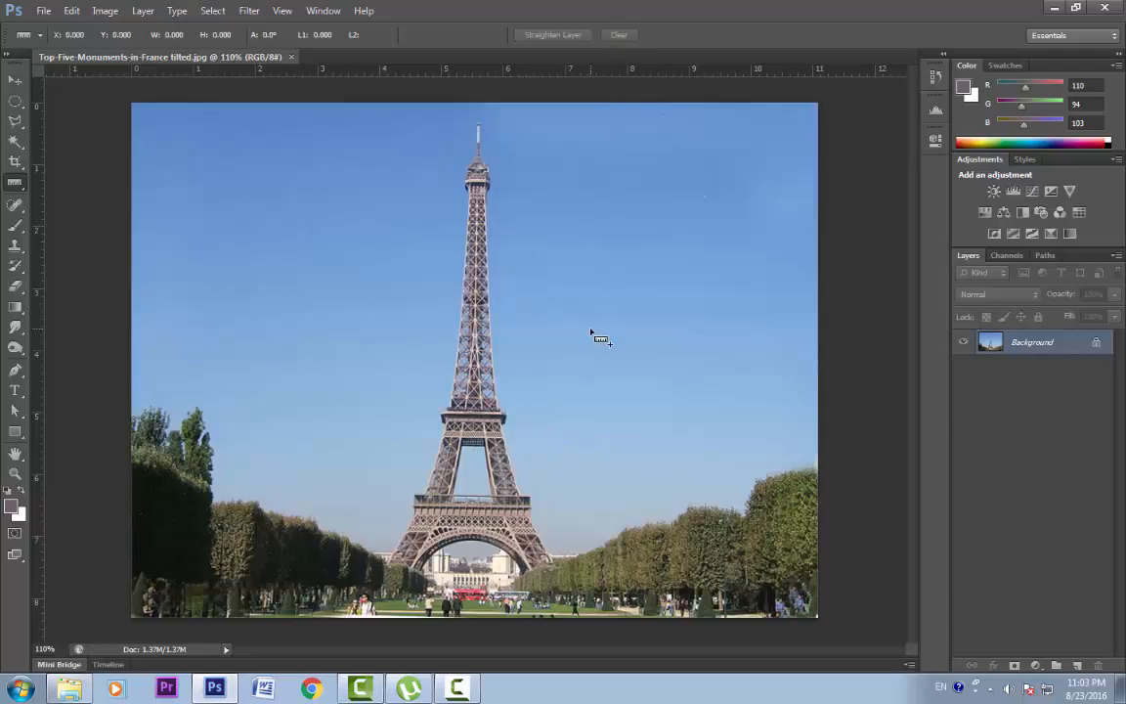
# Step: Try straightening the layer along a ruler line drawn across the top of the tower's first platform, and undo it
pyautogui.scroll(4, 518, 499)
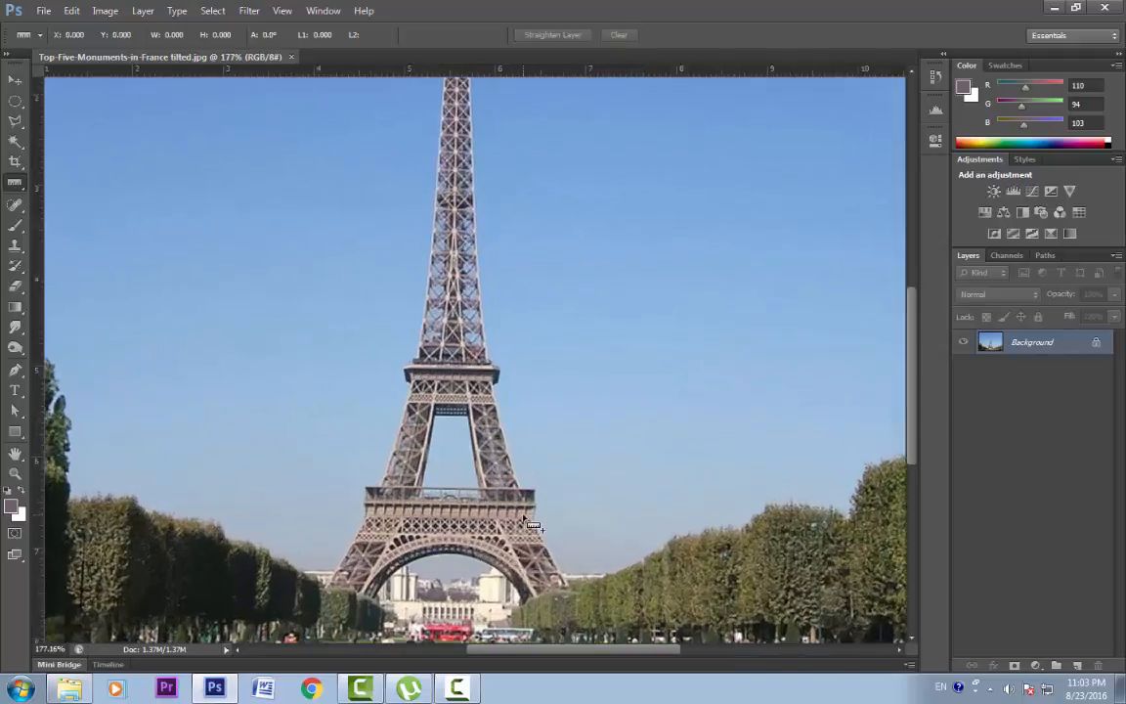
pyautogui.scroll(-1, 532, 526)
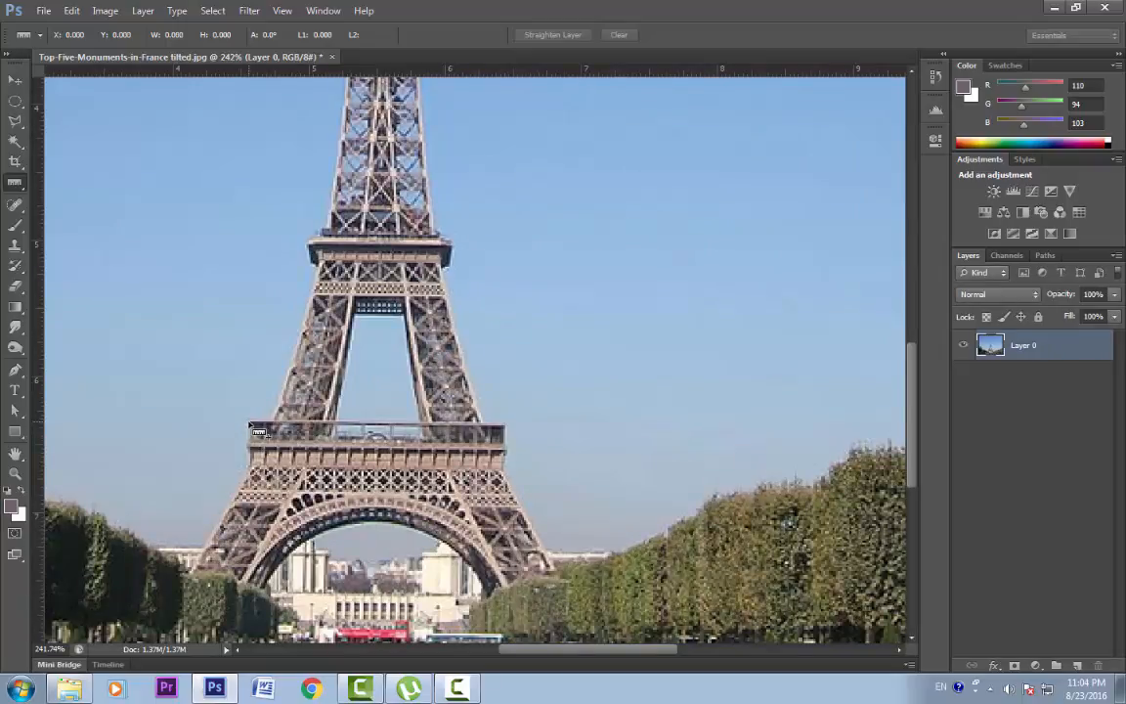
pyautogui.moveTo(251, 426); pyautogui.dragTo(504, 424)
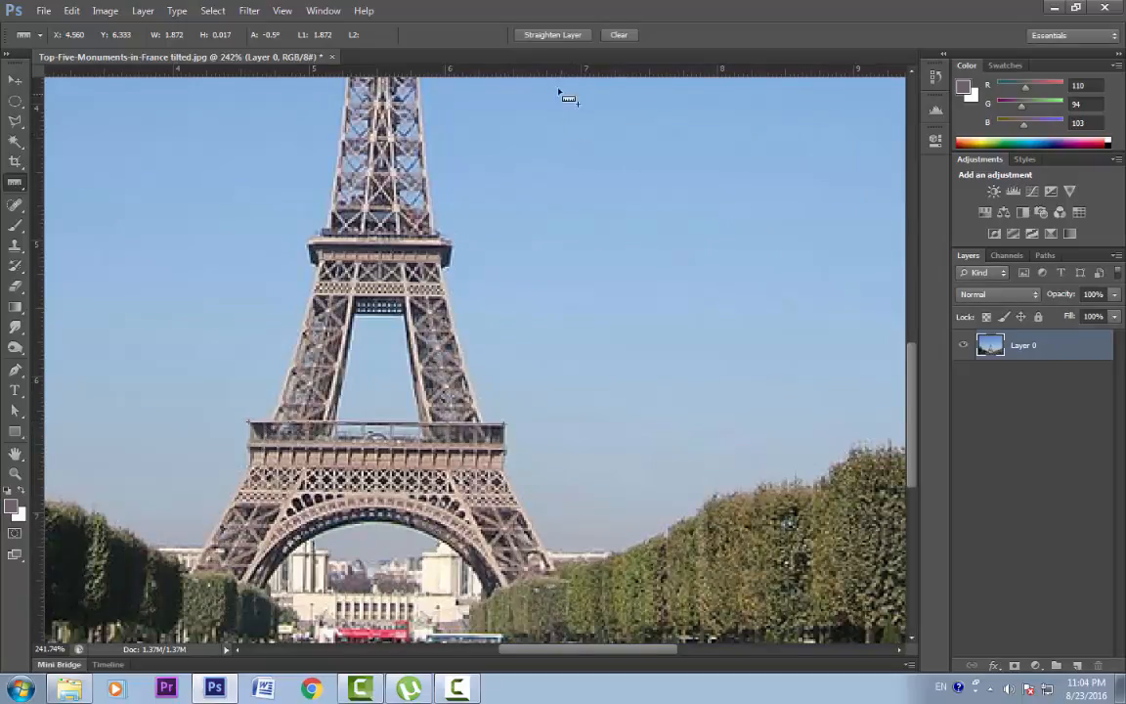
pyautogui.click(554, 36)
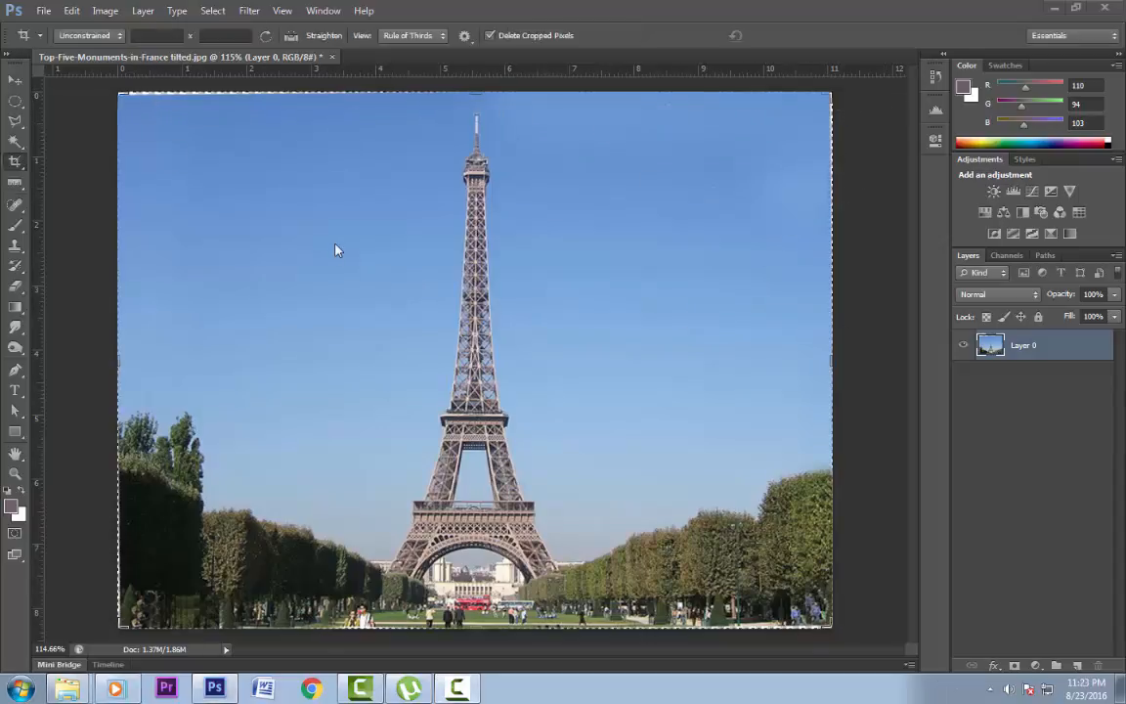
pyautogui.click(71, 11)
pyautogui.click(109, 29)
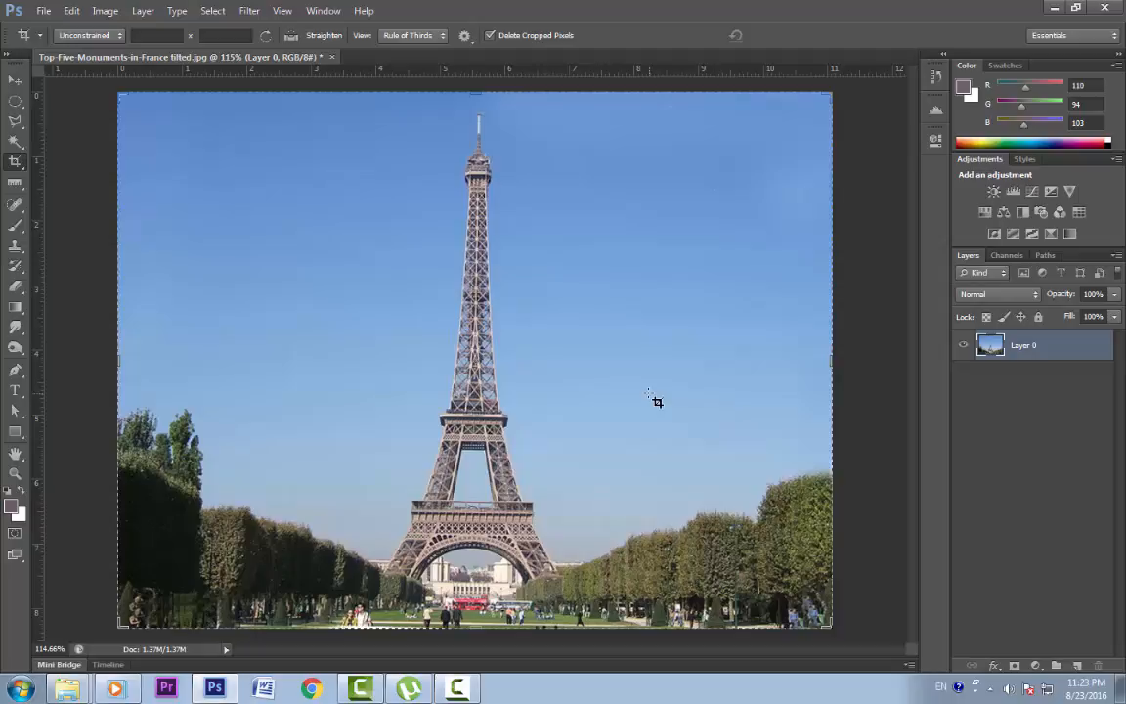
# Step: Straighten and crop the photo with the Crop tool's Straighten option, using a roughly horizontal reference line across the tower
pyautogui.rightClick(16, 163)
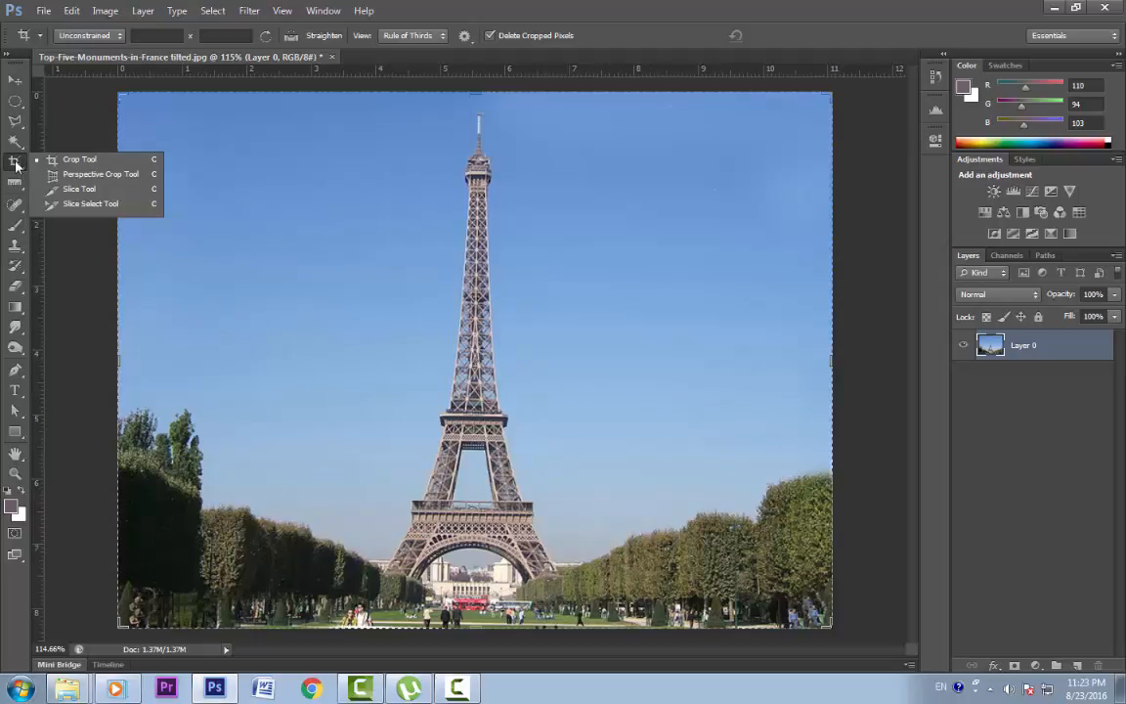
pyautogui.click(15, 164)
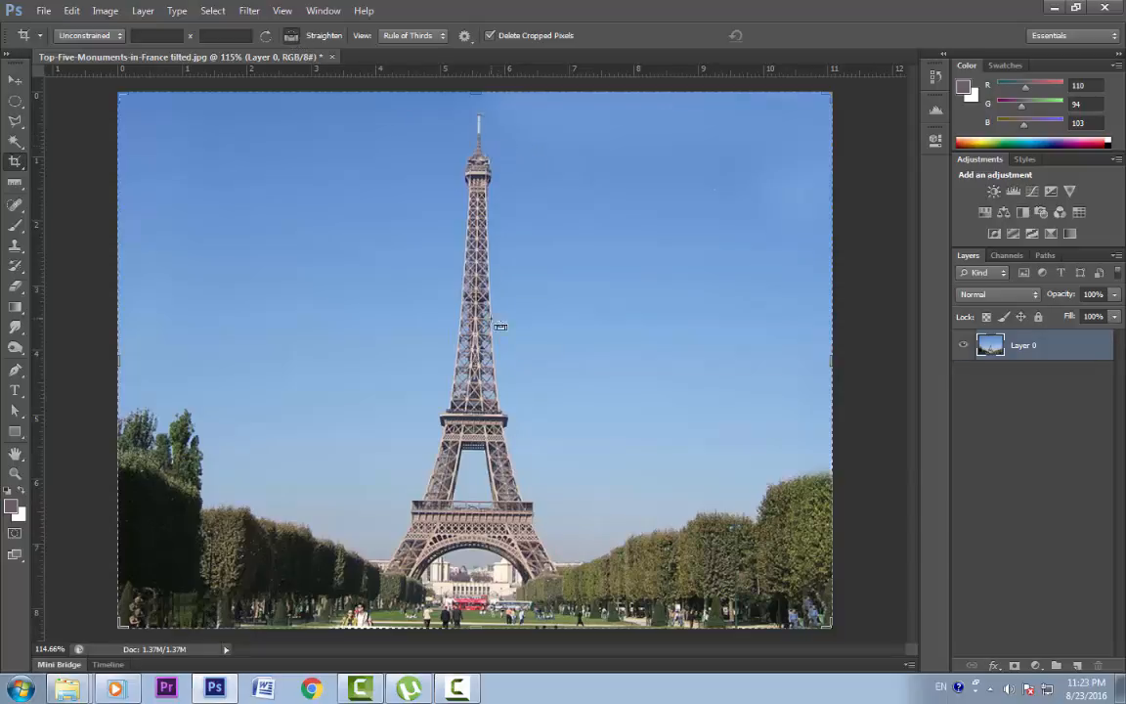
pyautogui.moveTo(376, 455); pyautogui.dragTo(487, 457)
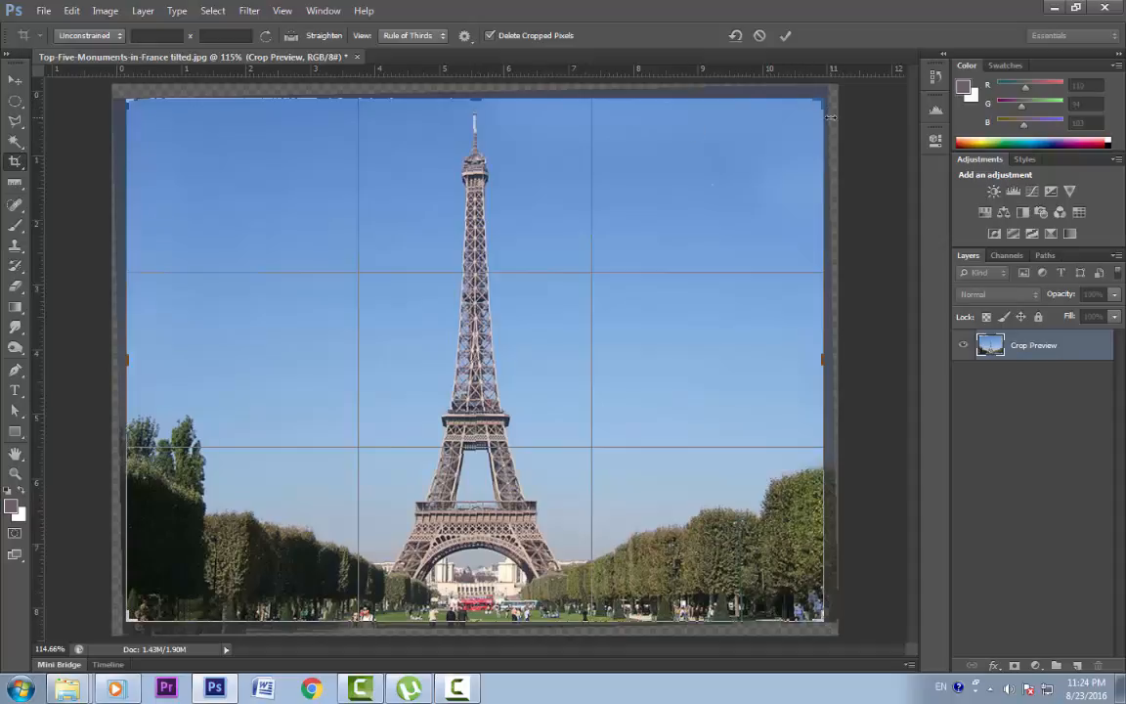
pyautogui.press('Return')
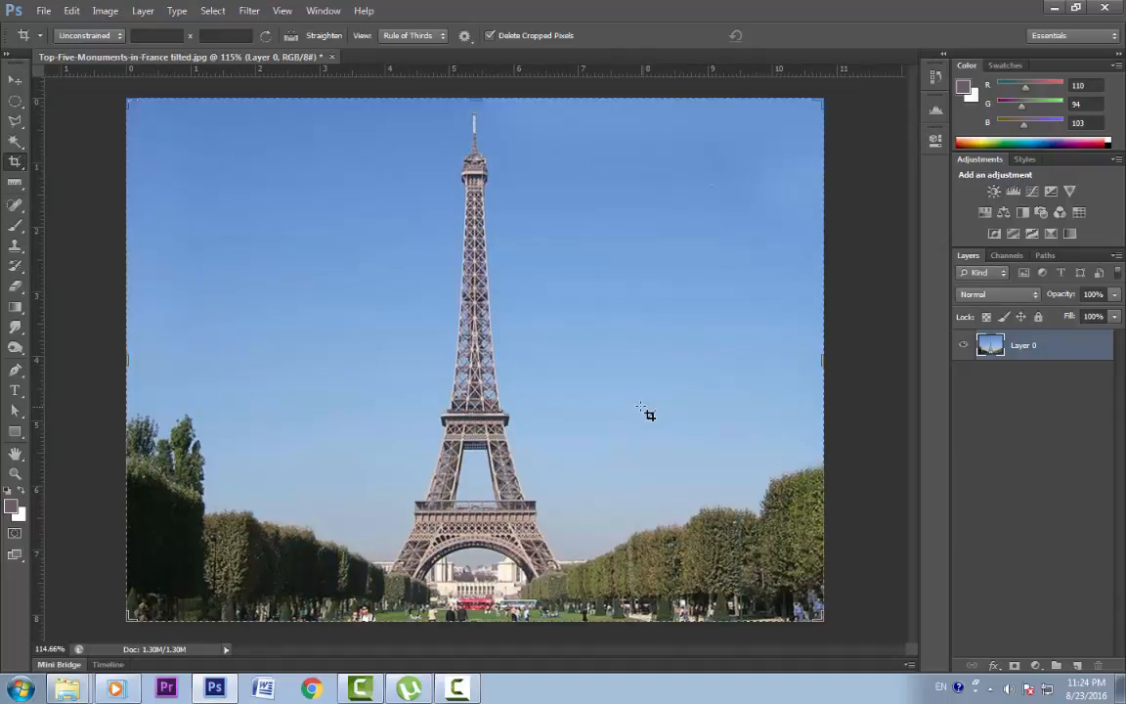
# Step: Straighten and crop the photo again using a vertical reference line down the tower's central axis
pyautogui.click(290, 35)
pyautogui.moveTo(479, 197); pyautogui.dragTo(483, 403)
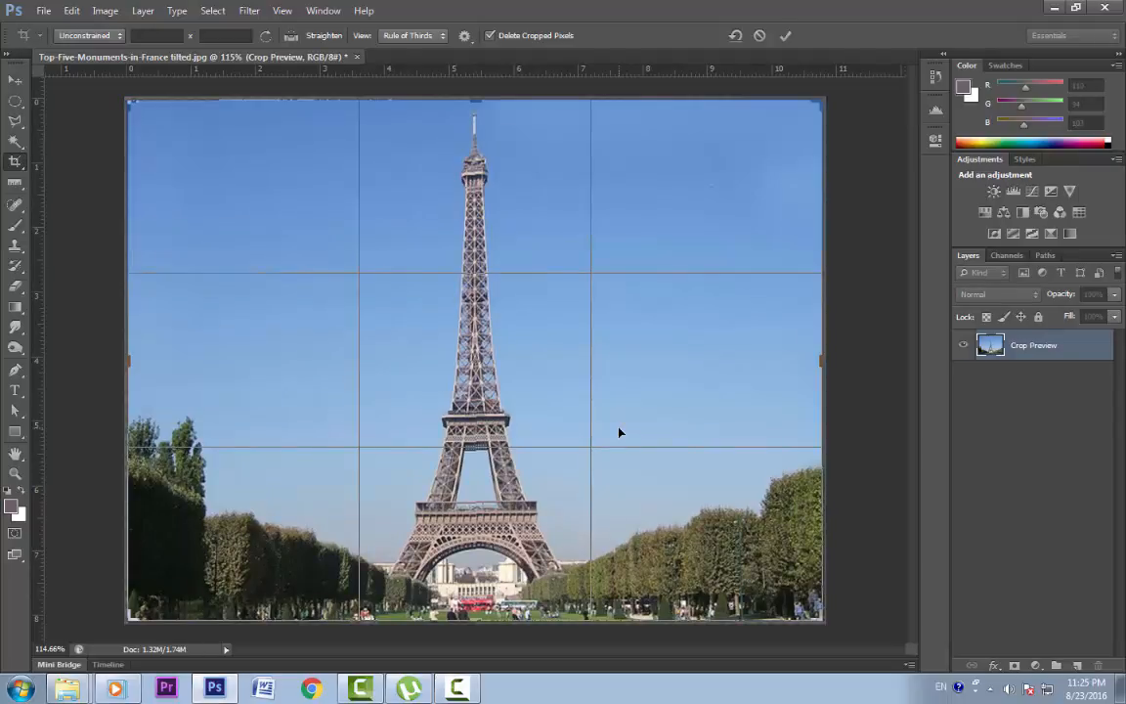
pyautogui.press('Return')
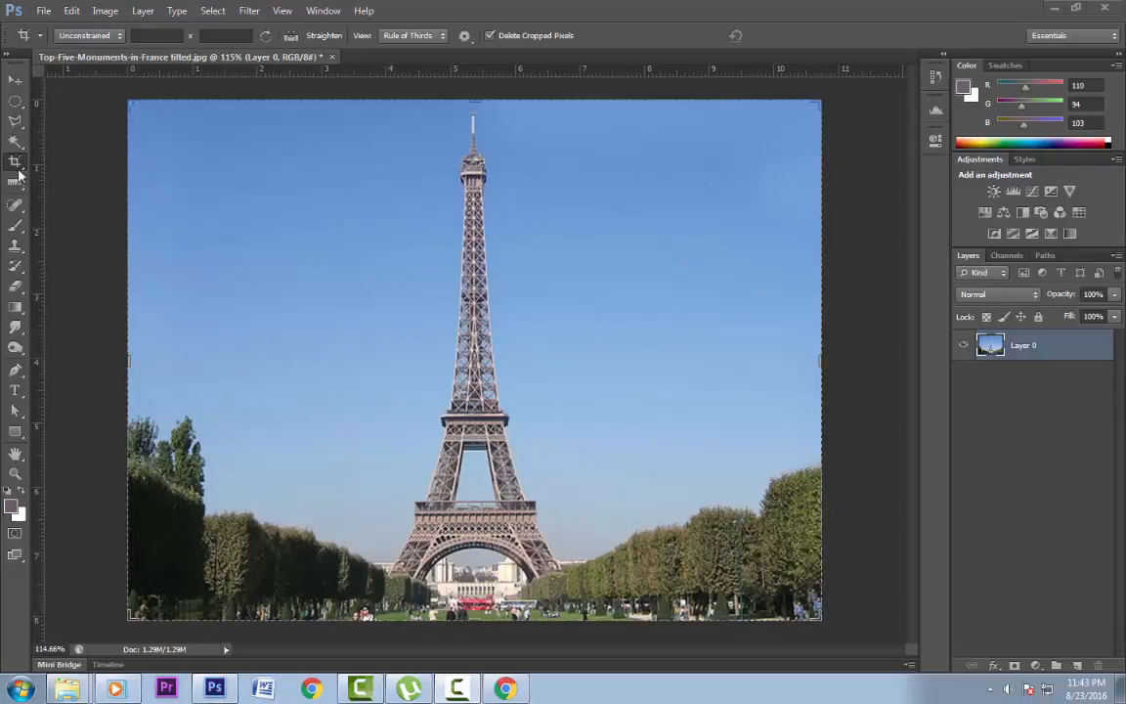
# Step: Open PerspectiveClick.jpg from Mini Bridge as a separate document instead of placing it in the tower photo
pyautogui.click(41, 12)
pyautogui.click(73, 65)
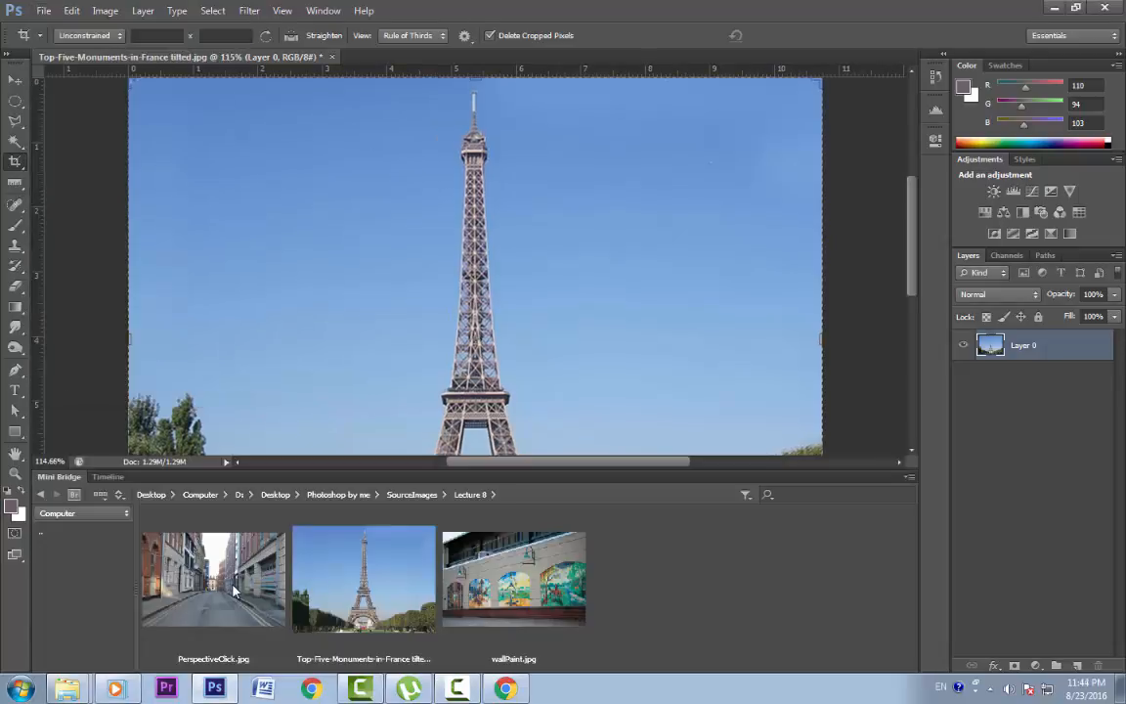
pyautogui.moveTo(233, 590); pyautogui.dragTo(476, 264)
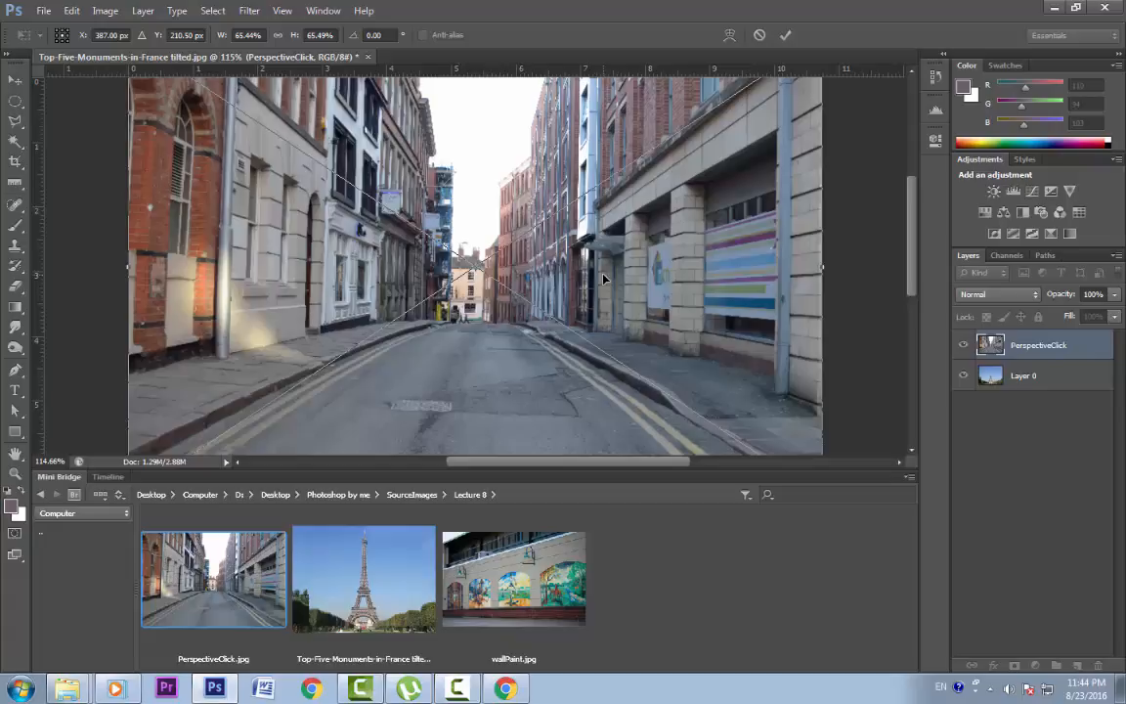
pyautogui.press('Escape')
pyautogui.moveTo(231, 583); pyautogui.dragTo(437, 61)
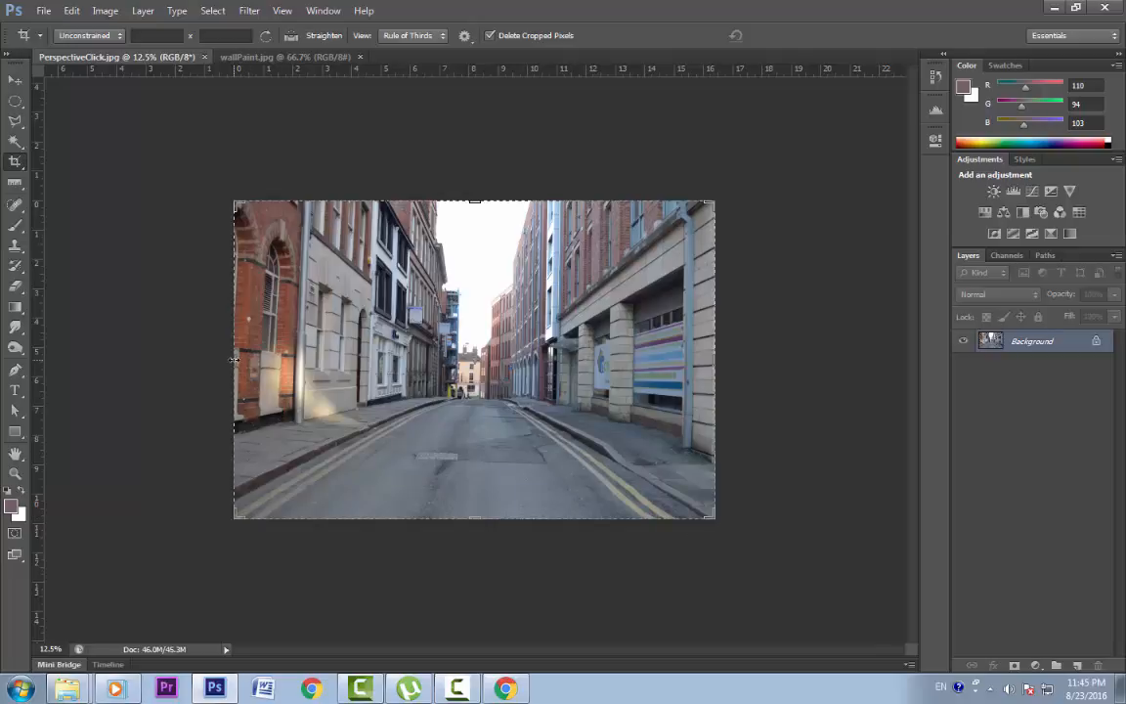
# Step: Try cropping the street photo to its central part and rotating the crop box, without keeping the changes
pyautogui.moveTo(235, 360); pyautogui.dragTo(435, 328)
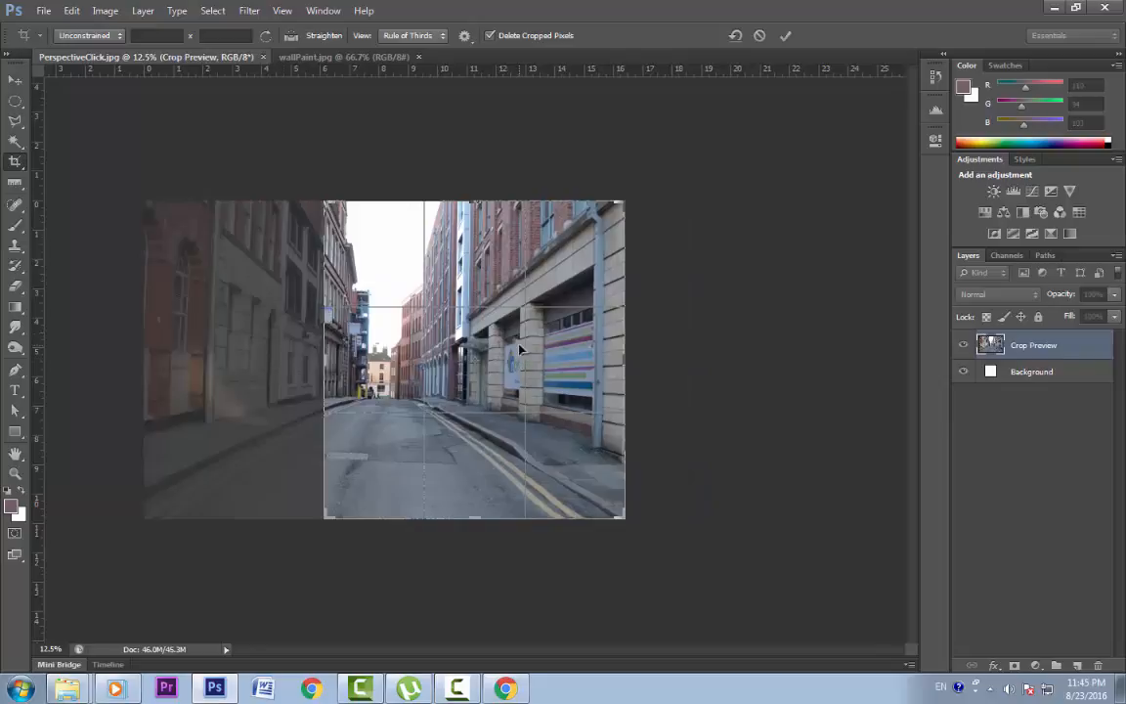
pyautogui.moveTo(475, 201); pyautogui.dragTo(478, 239)
pyautogui.moveTo(624, 360); pyautogui.dragTo(567, 358)
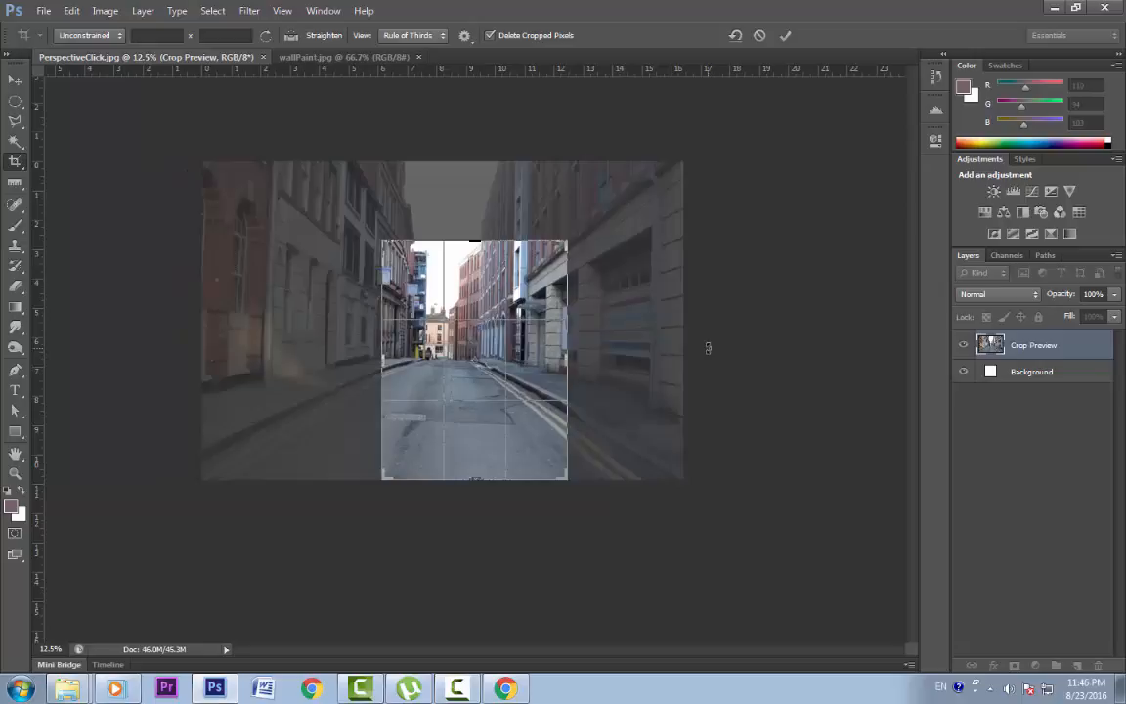
pyautogui.press('Escape')
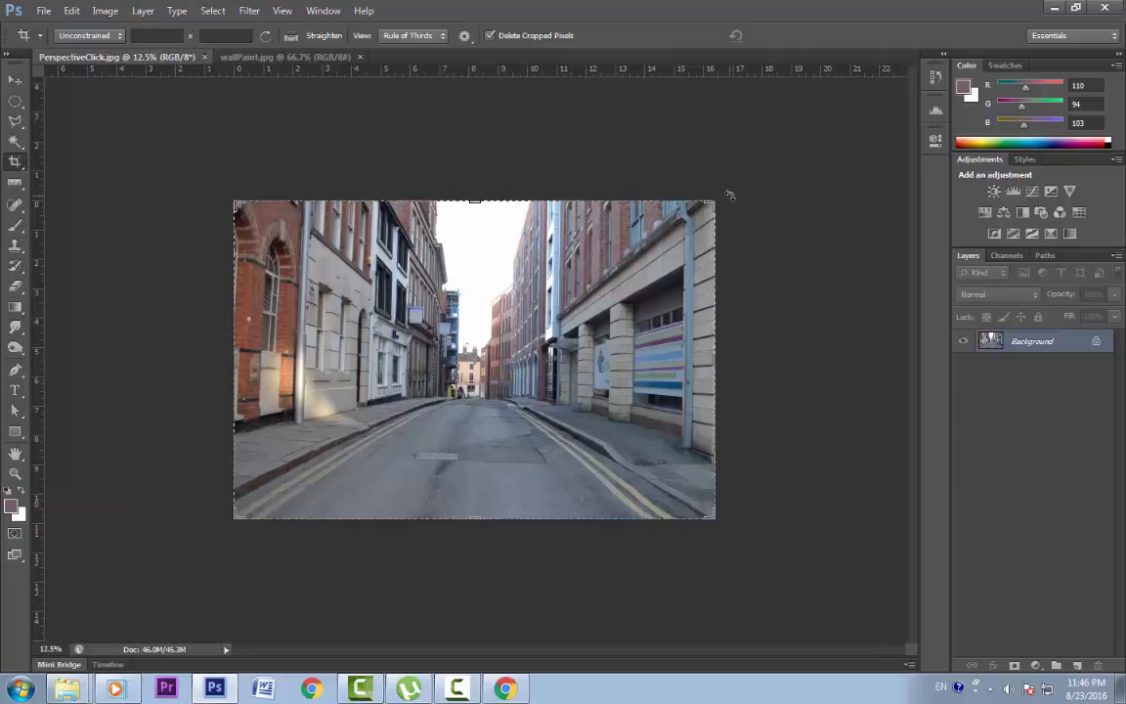
pyautogui.moveTo(730, 195); pyautogui.dragTo(716, 174)
pyautogui.press('Return')
# Step: Set the crop aspect ratio to Original Ratio and try resizing the crop box from its lower-right corner
pyautogui.click(120, 37)
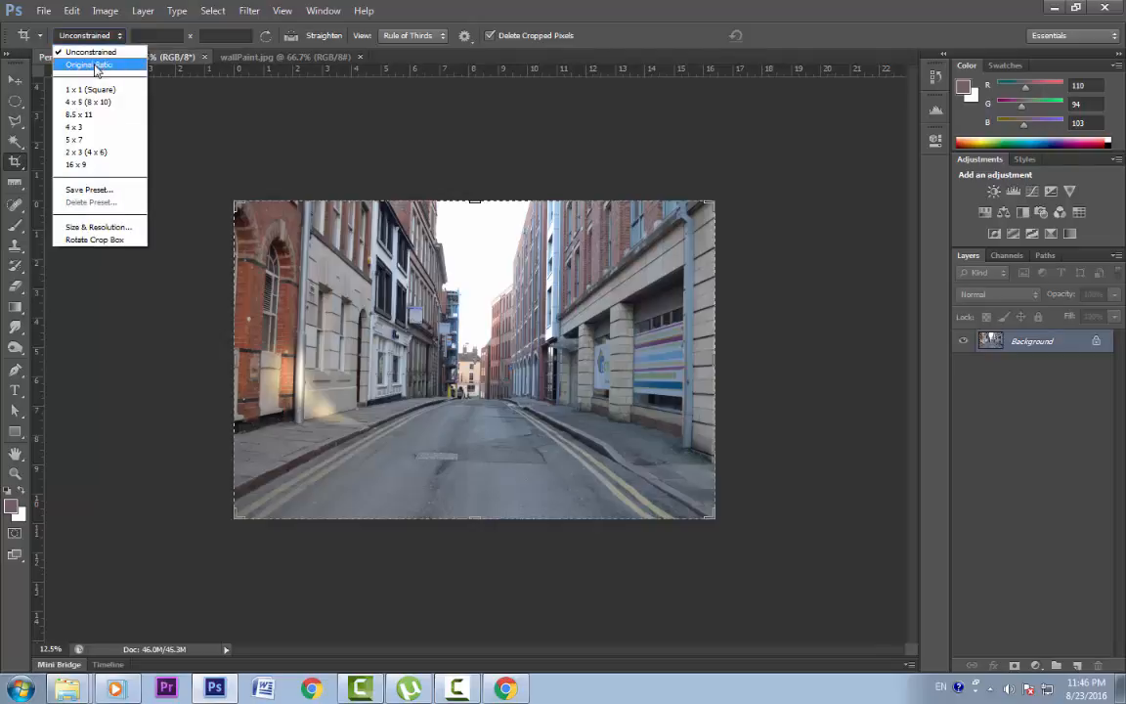
pyautogui.click(97, 66)
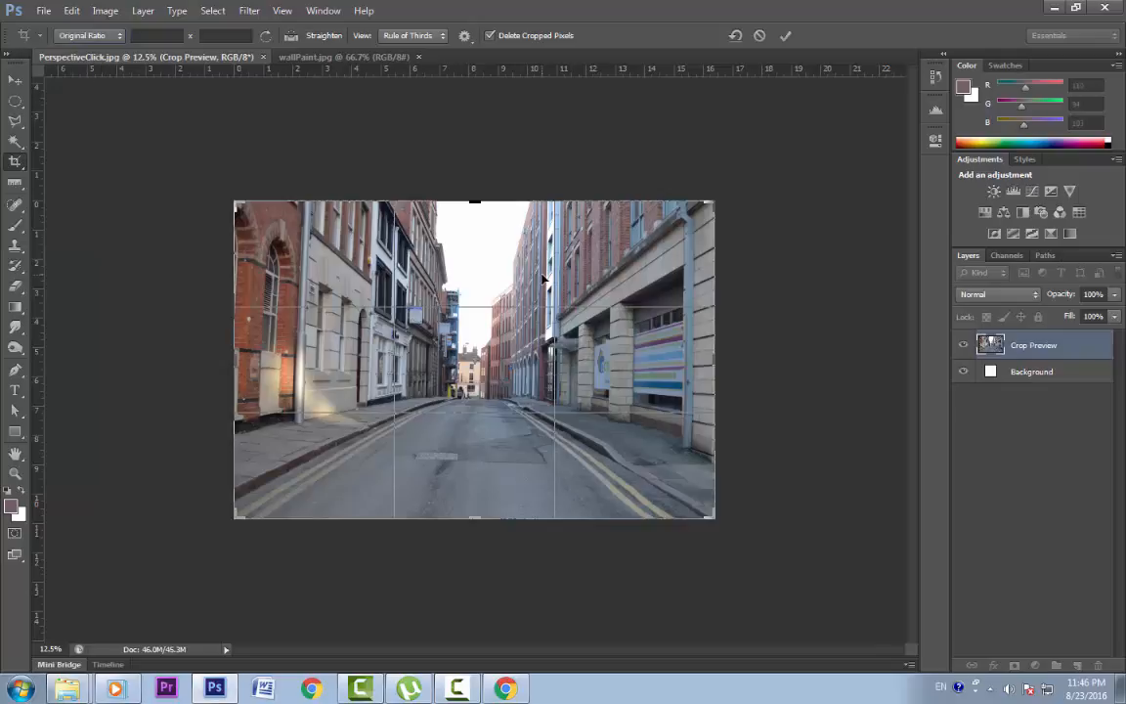
pyautogui.moveTo(711, 520)
pyautogui.mouseDown()
pyautogui.moveTo(696, 497)
pyautogui.moveTo(648, 470)
pyautogui.moveTo(699, 508)
pyautogui.moveTo(594, 435)
pyautogui.moveTo(712, 514)
pyautogui.mouseUp()
pyautogui.click(119, 37)
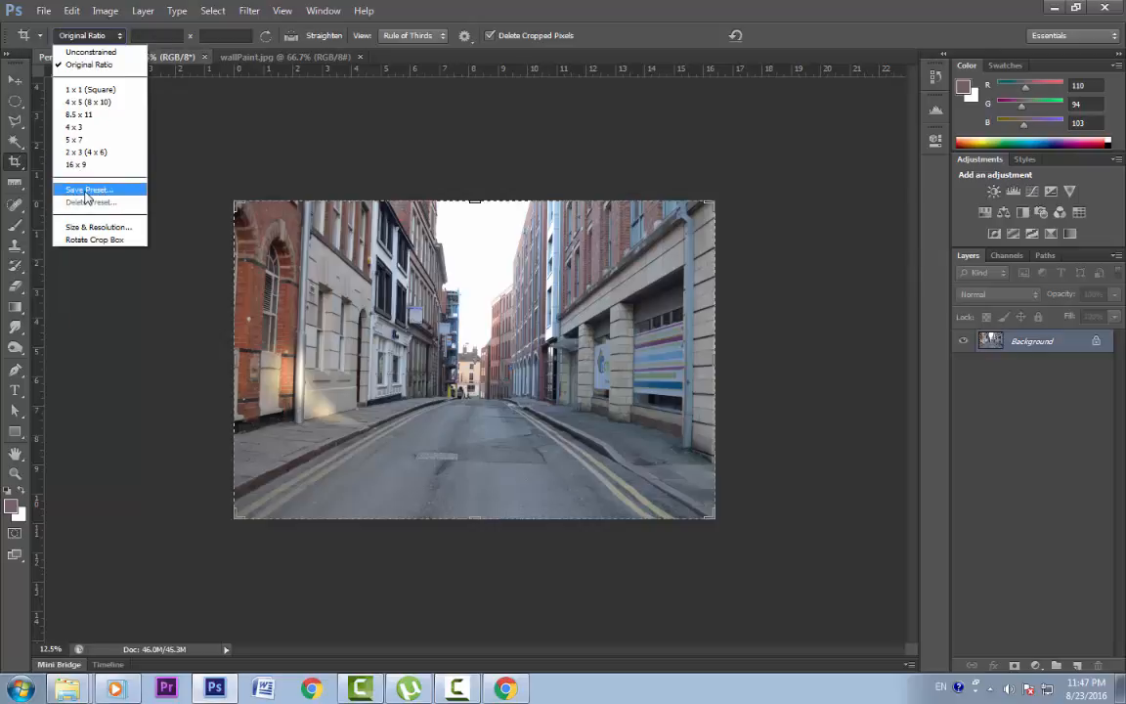
pyautogui.click(137, 31)
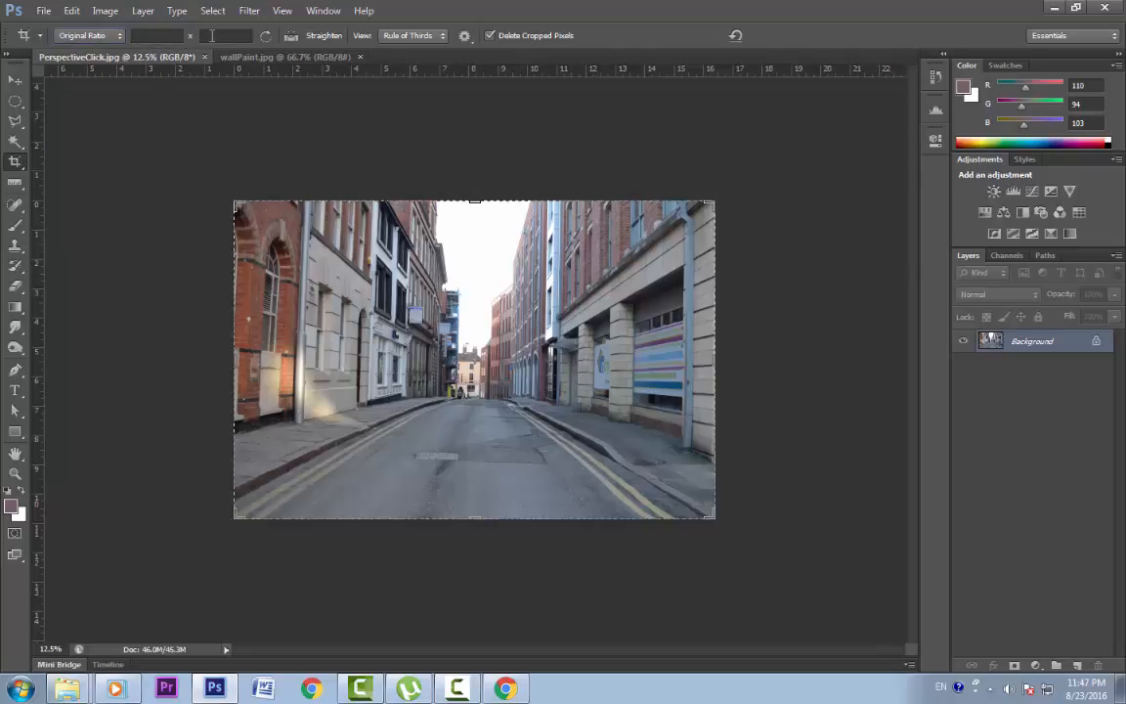
pyautogui.click(113, 36)
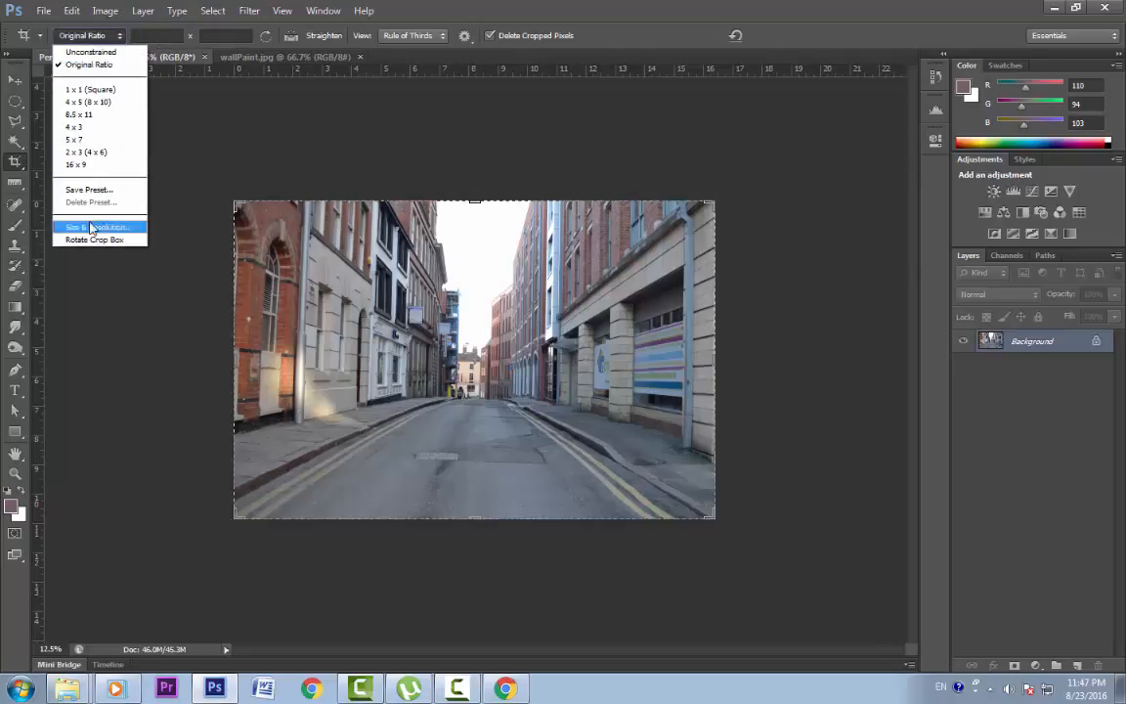
pyautogui.click(266, 43)
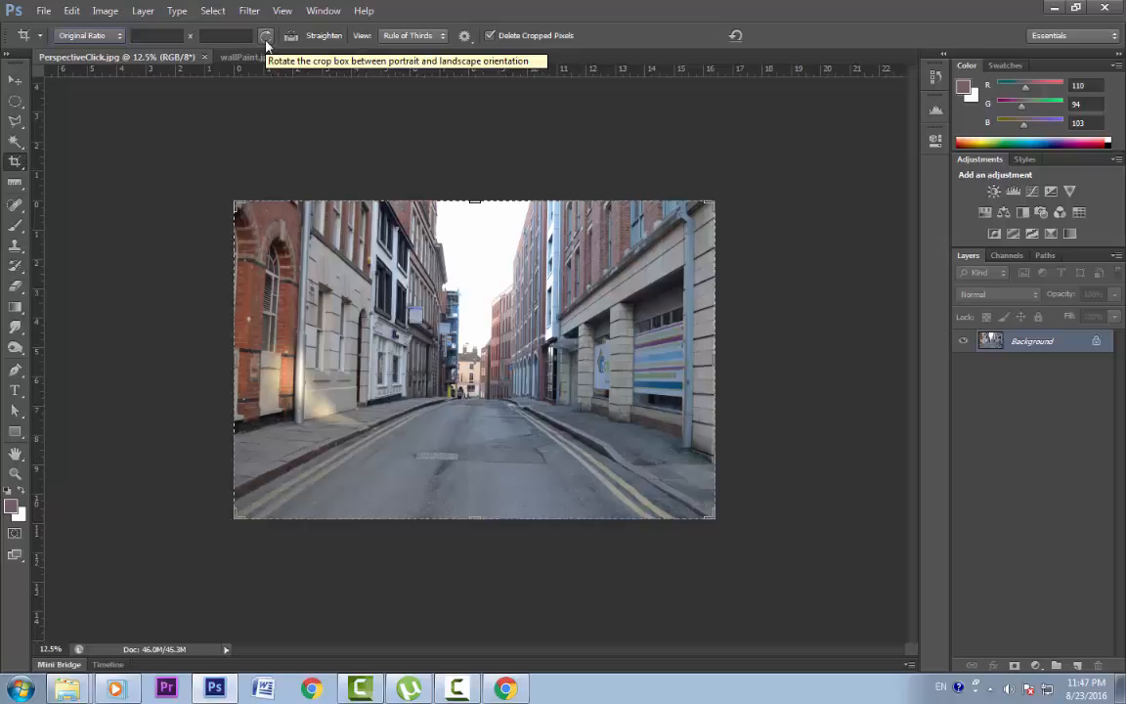
# Step: Try rotating the crop box between landscape and portrait orientation, returning it to landscape each time
pyautogui.click(266, 36)
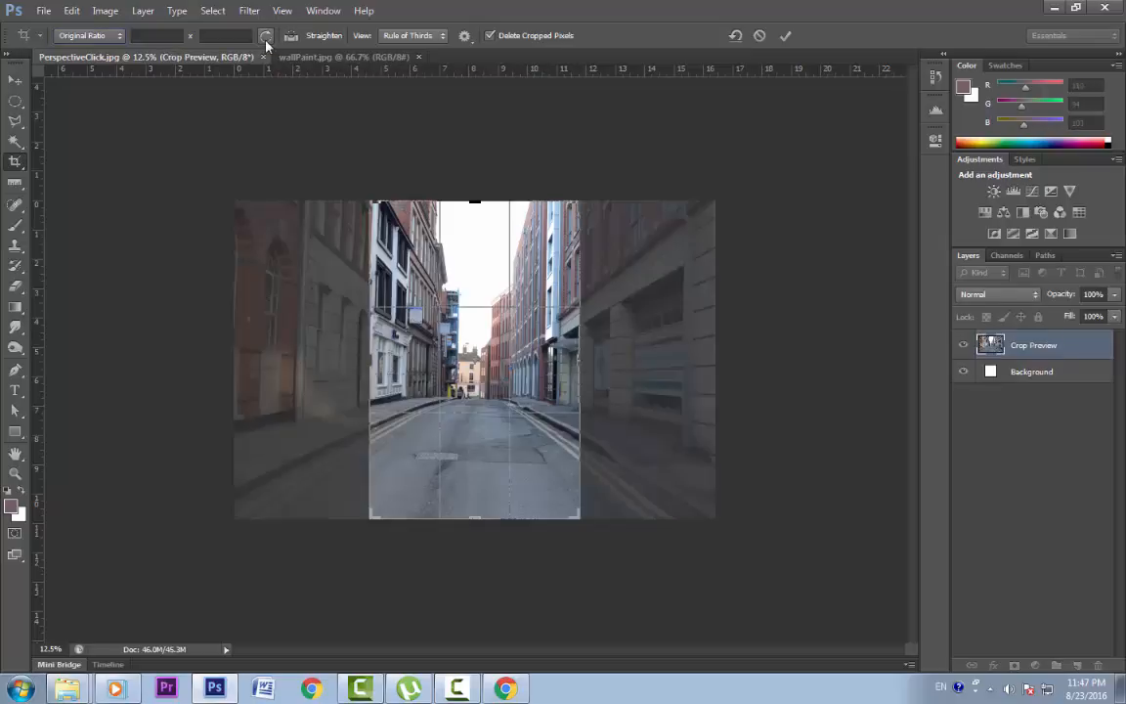
pyautogui.click(266, 39)
pyautogui.click(88, 36)
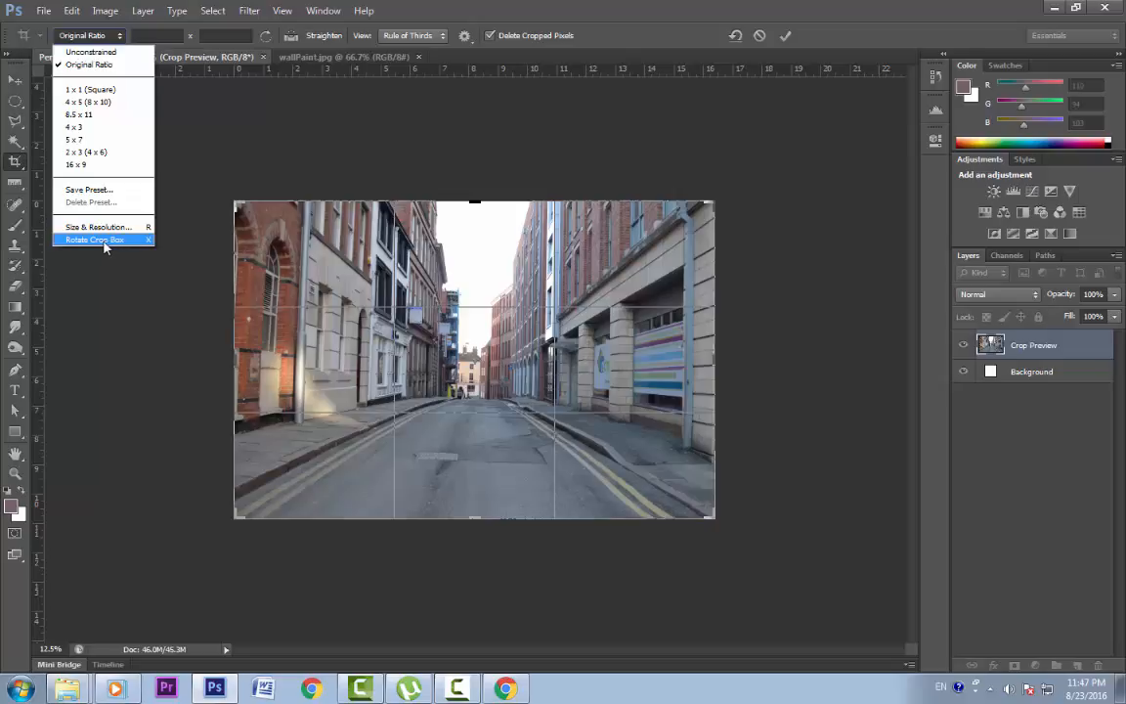
pyautogui.click(103, 242)
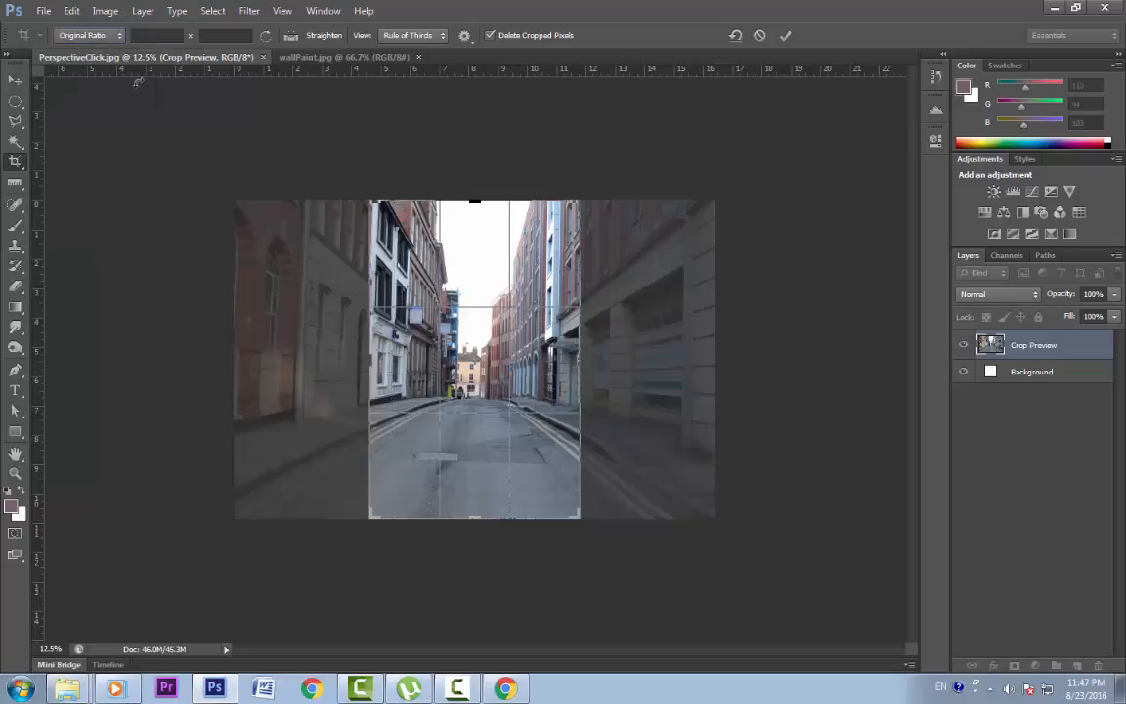
pyautogui.click(267, 39)
# Step: Set the crop ratio to Unconstrained and narrow the crop box to the central strip of the street
pyautogui.click(121, 37)
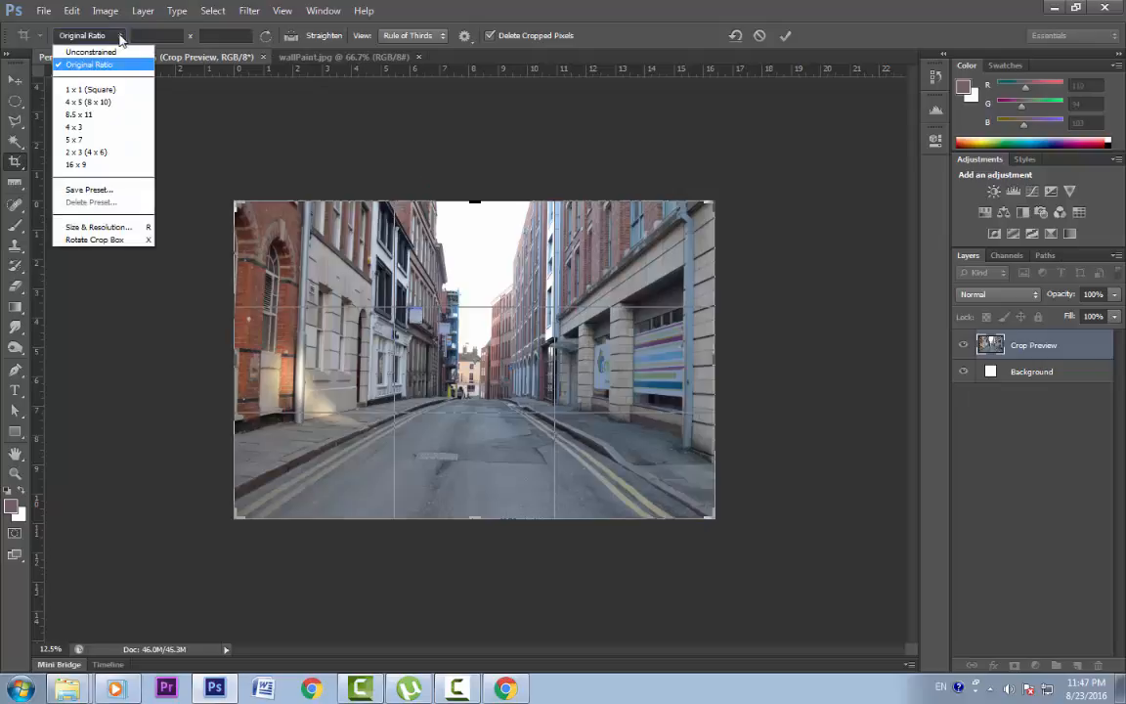
pyautogui.click(120, 37)
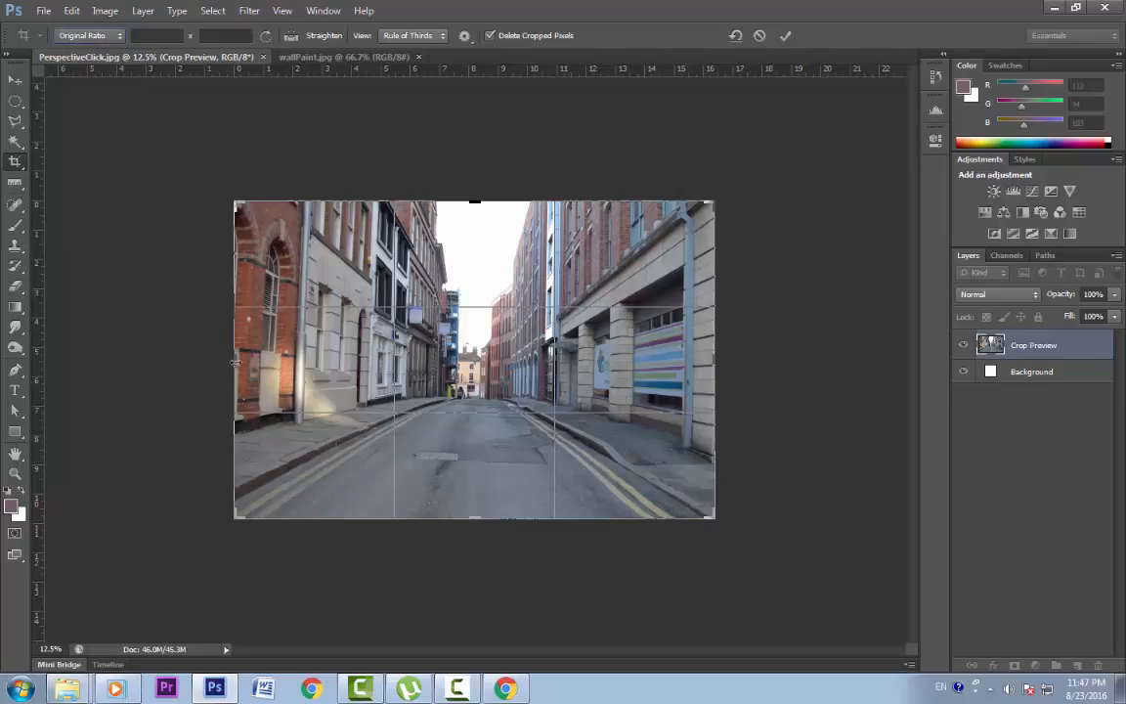
pyautogui.moveTo(234, 342); pyautogui.dragTo(309, 366)
# Step: Open the crop size and resolution settings and choose Crop Box as the source
pyautogui.click(120, 37)
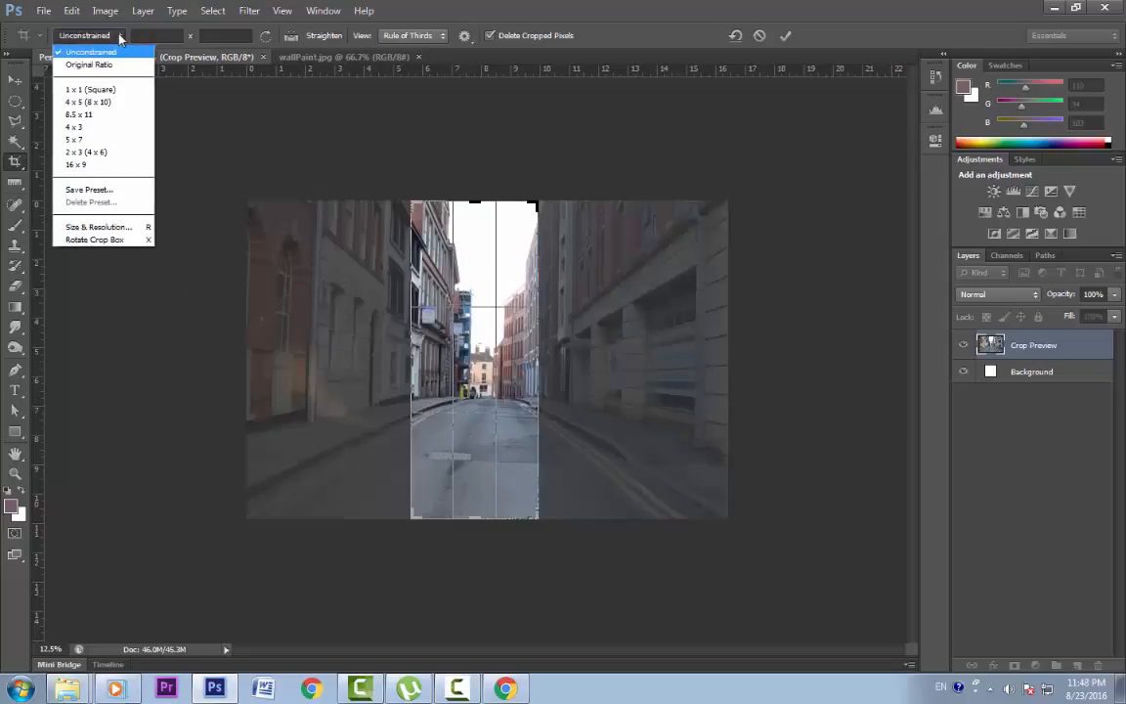
pyautogui.click(96, 229)
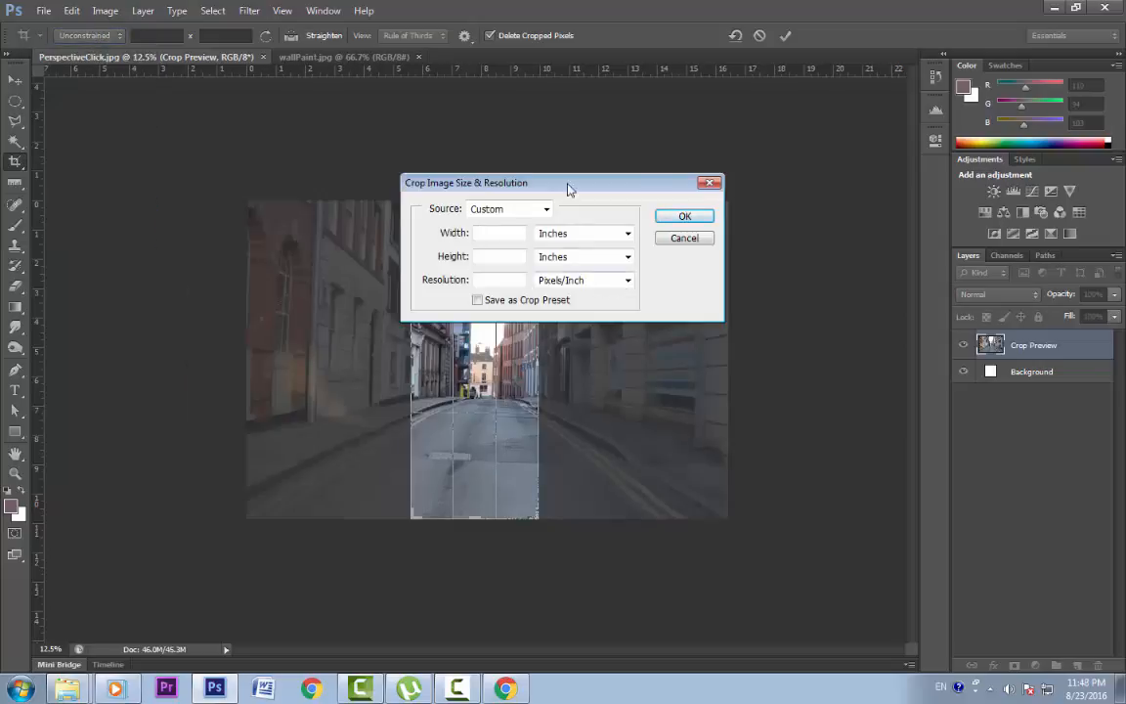
pyautogui.moveTo(570, 183); pyautogui.dragTo(742, 150)
pyautogui.click(718, 176)
pyautogui.click(661, 230)
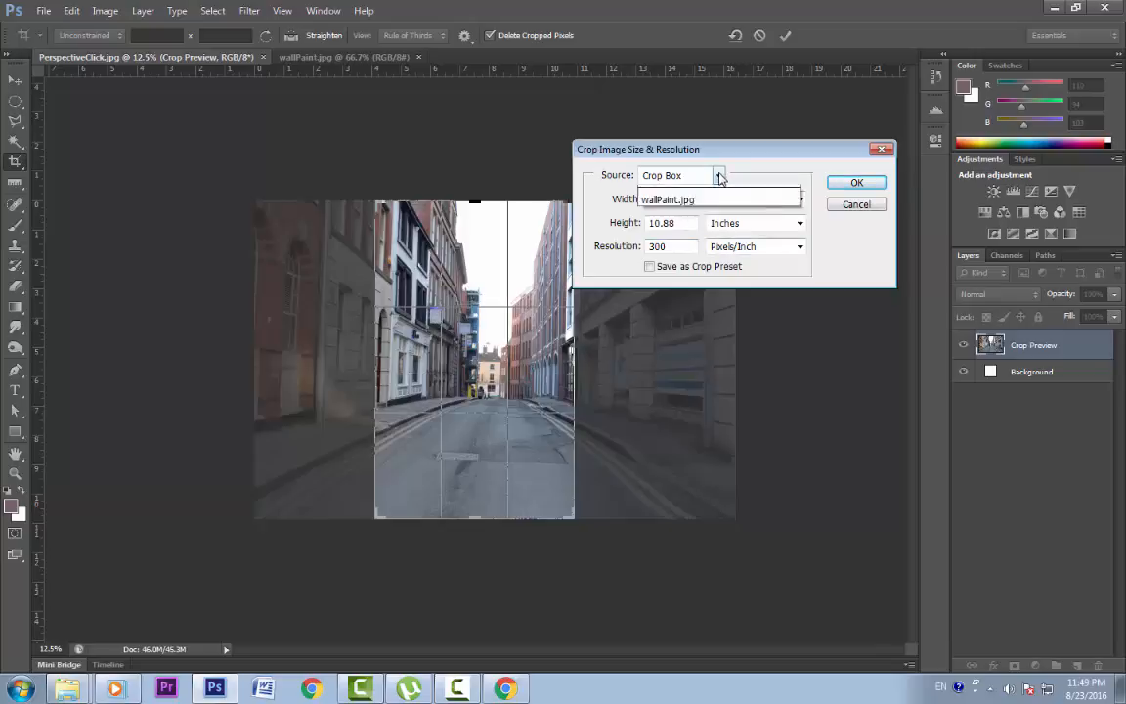
# Step: Try the front image PerspectiveClick.jpg as the size source and return the source to Crop Box
pyautogui.click(717, 175)
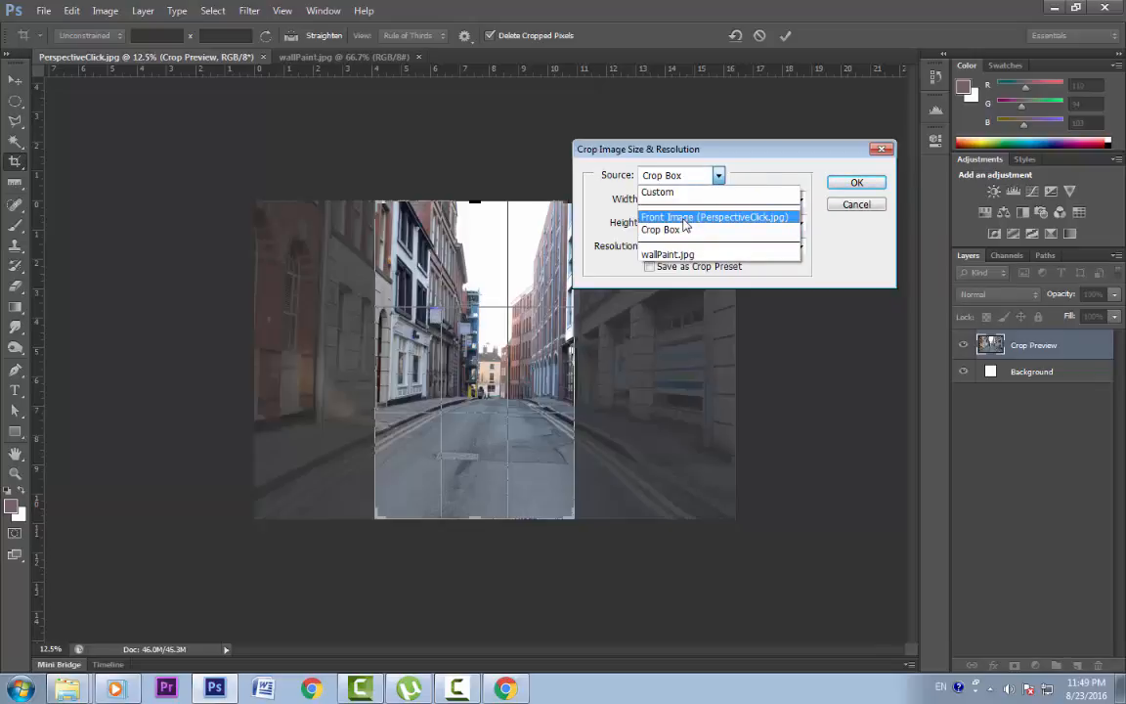
pyautogui.click(685, 219)
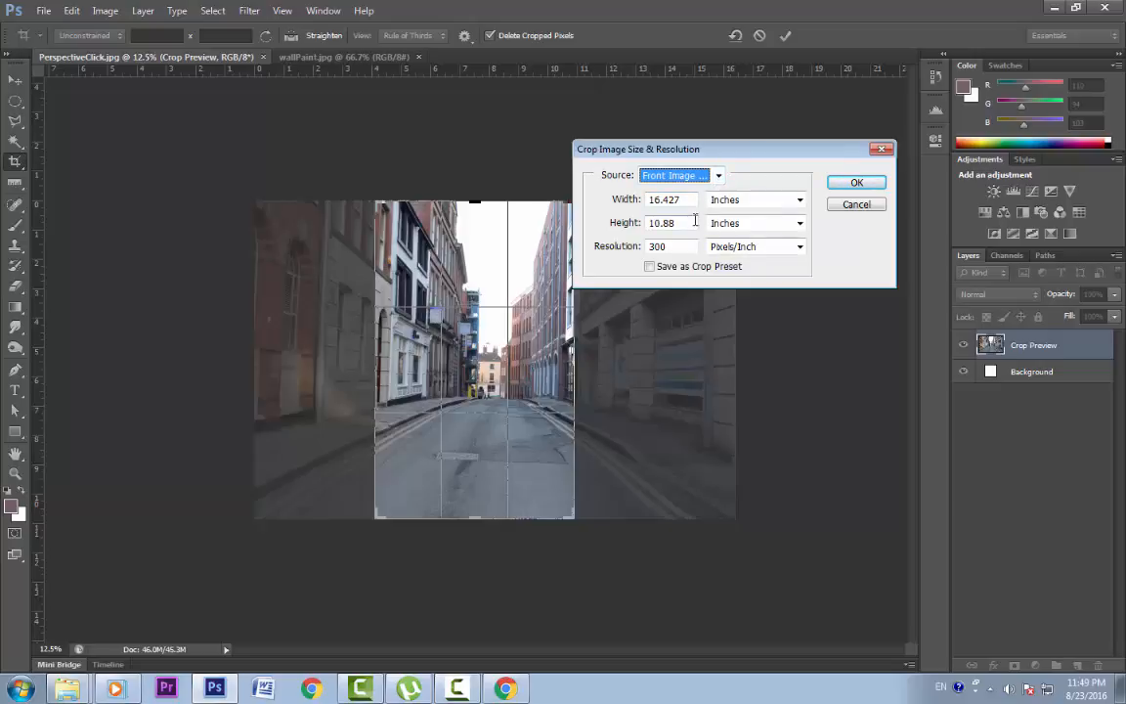
pyautogui.click(675, 175)
pyautogui.click(684, 232)
# Step: Set the crop size to 8 by 6 inches at 200 pixels/inch and apply the crop to the street photo
pyautogui.doubleClick(663, 200)
pyautogui.write('8')
pyautogui.press('Tab')
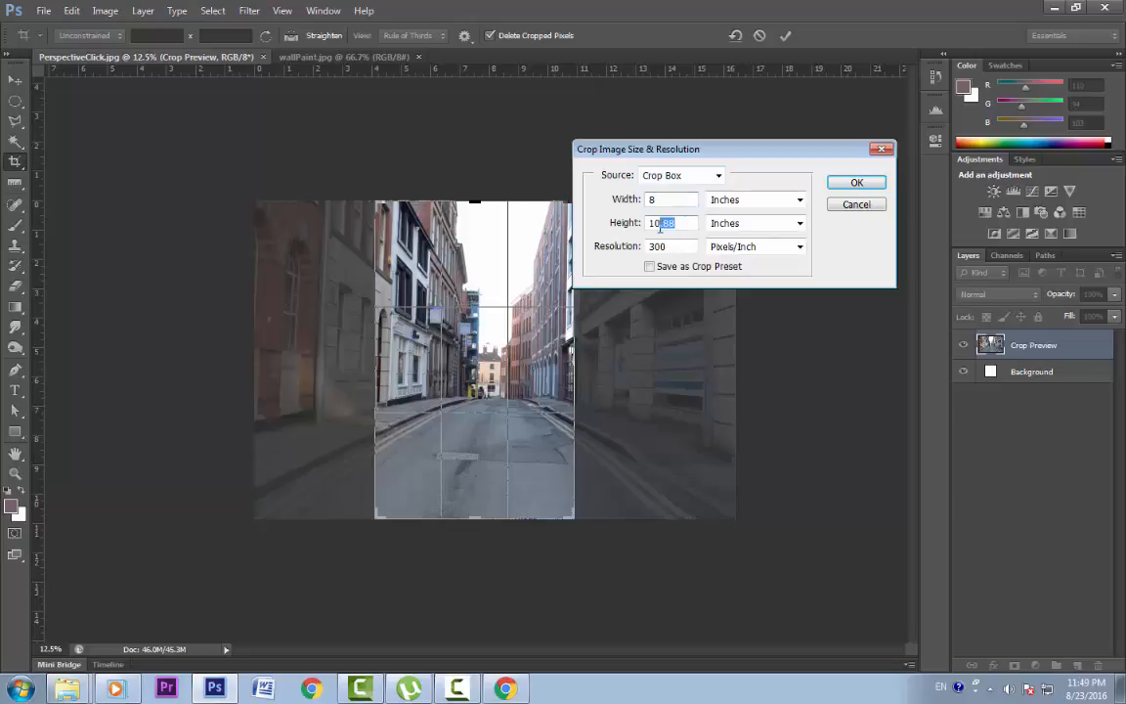
pyautogui.write('6')
pyautogui.press('Tab')
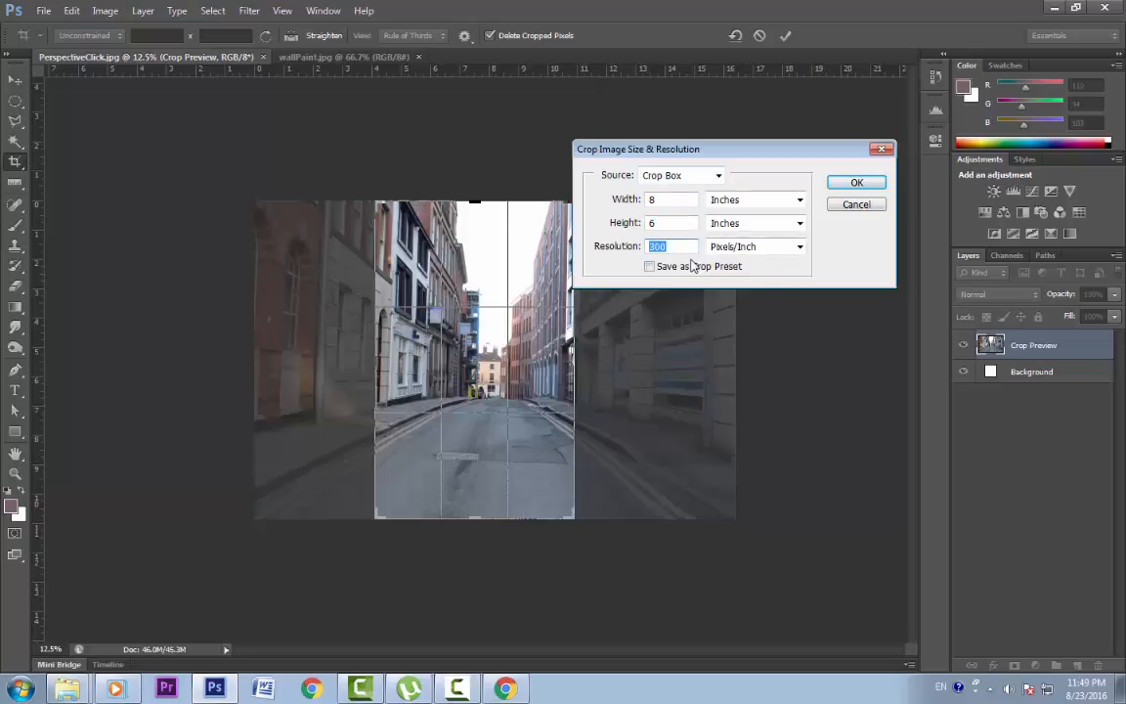
pyautogui.write('200')
pyautogui.press('Return')
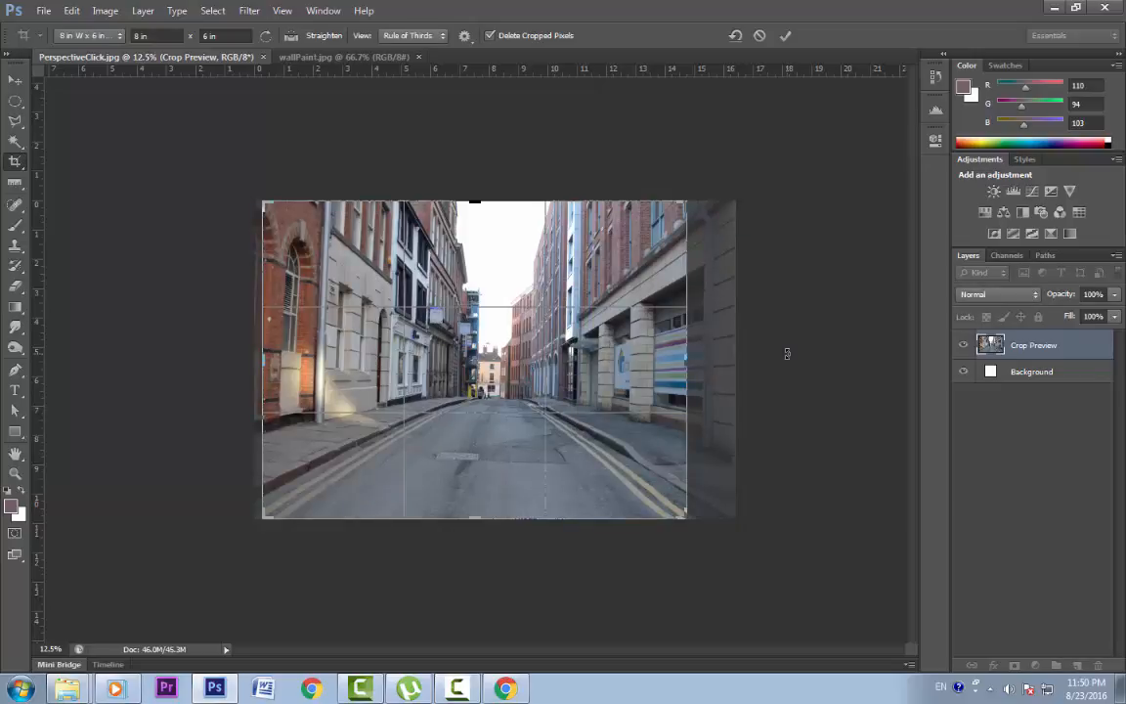
pyautogui.press('Return')
pyautogui.hotkey('ctrl', '0')
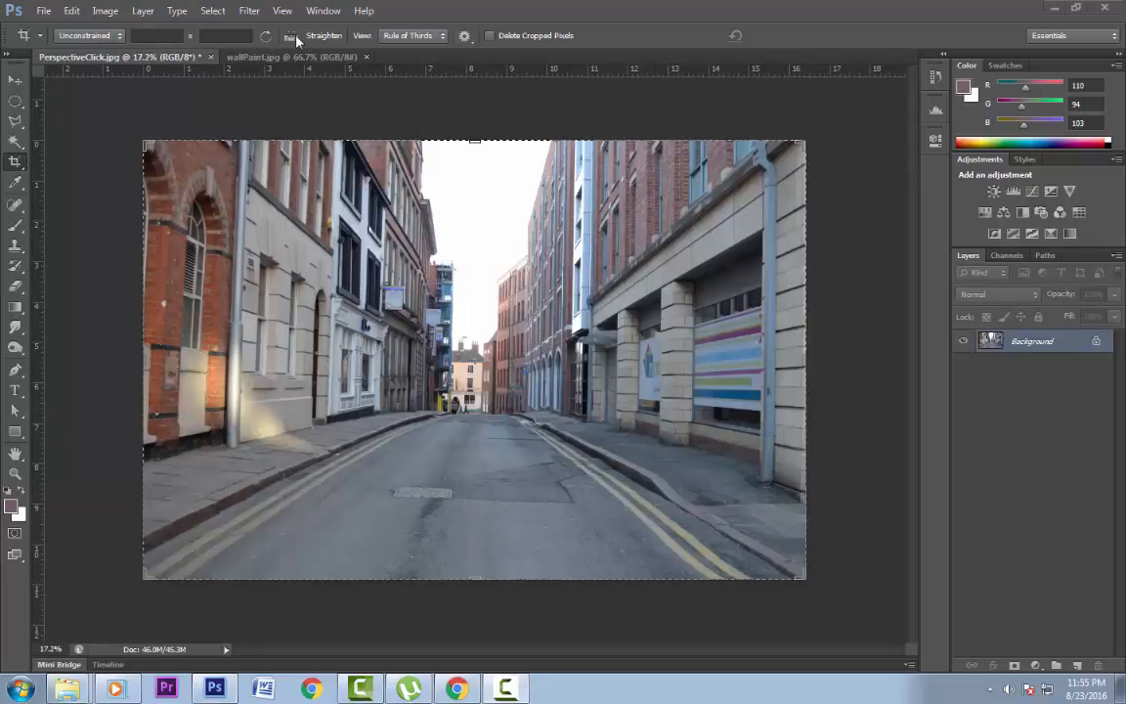
# Step: Try the crop tool's Classic Mode and turn it off again
pyautogui.click(468, 37)
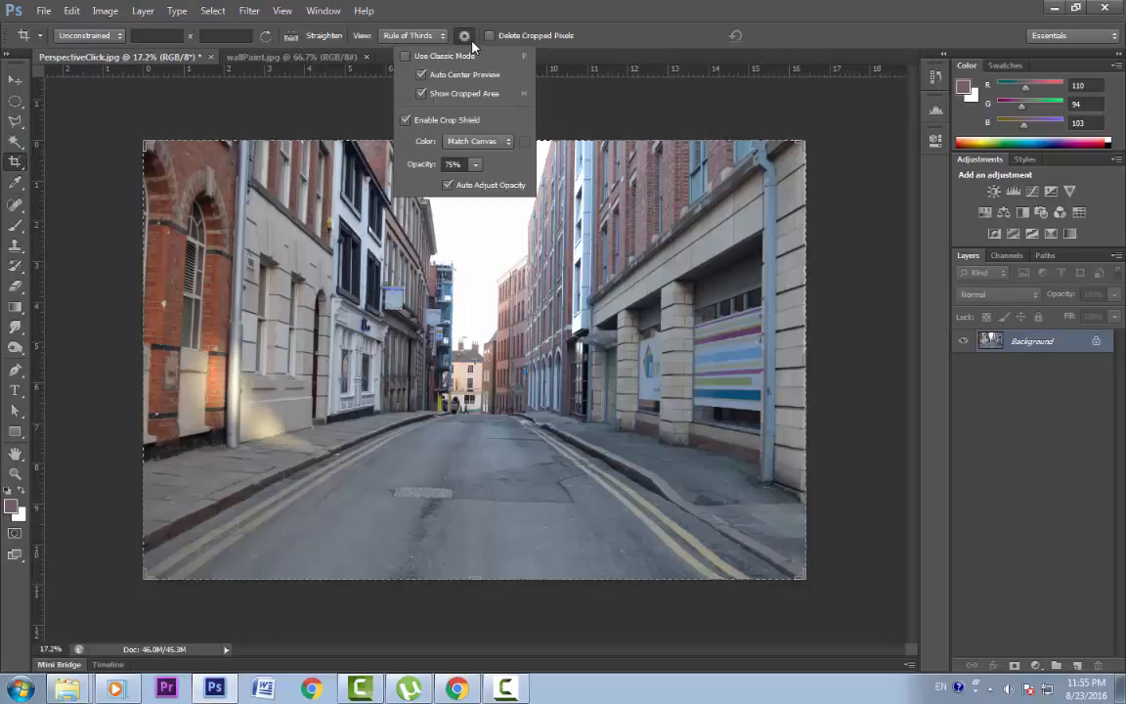
pyautogui.click(408, 57)
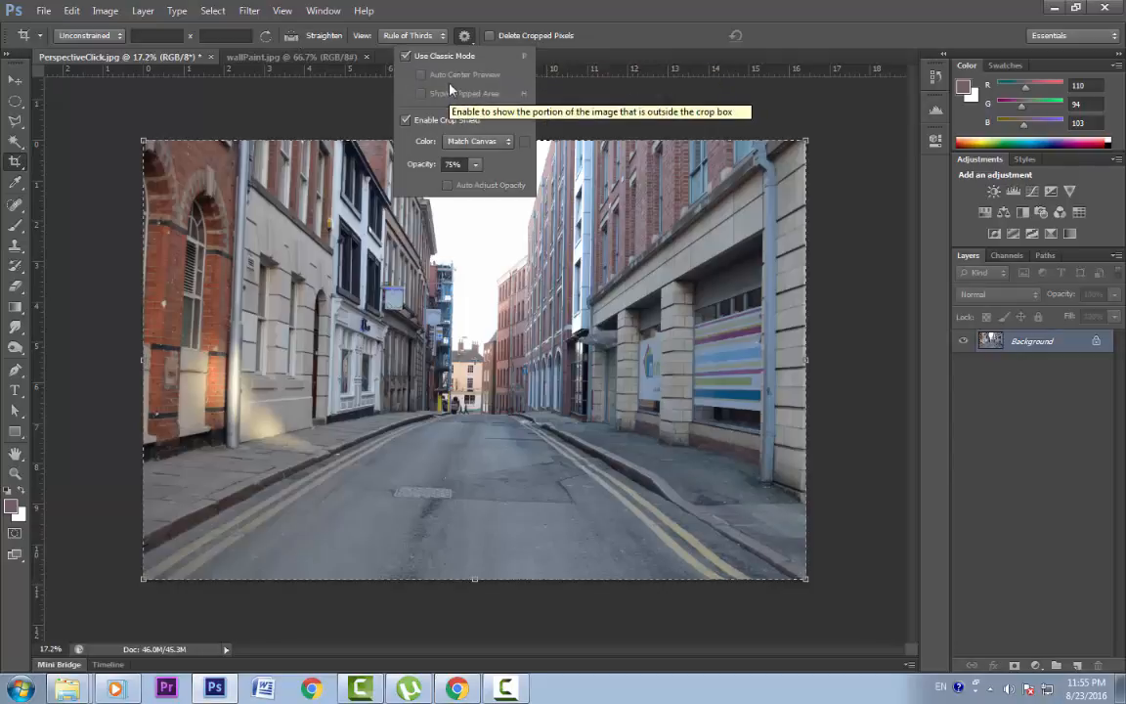
pyautogui.click(407, 56)
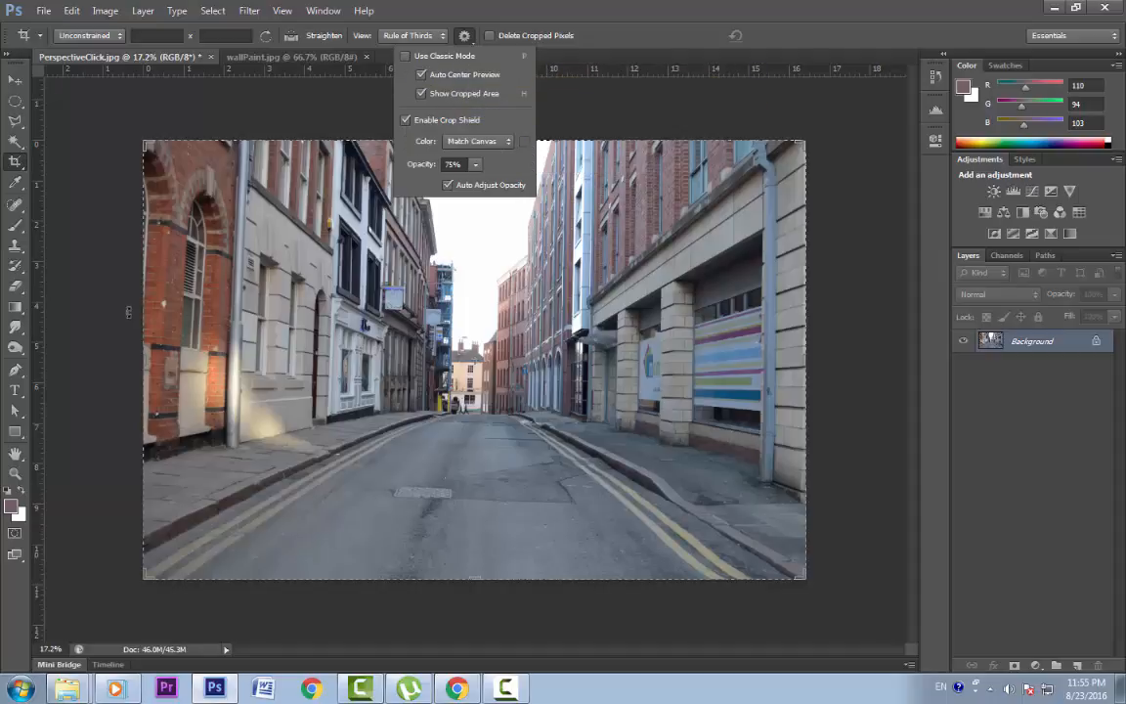
# Step: Crop the street photo inward from its left and right edges and apply the crop
pyautogui.moveTo(130, 324); pyautogui.dragTo(288, 358)
pyautogui.click(464, 36)
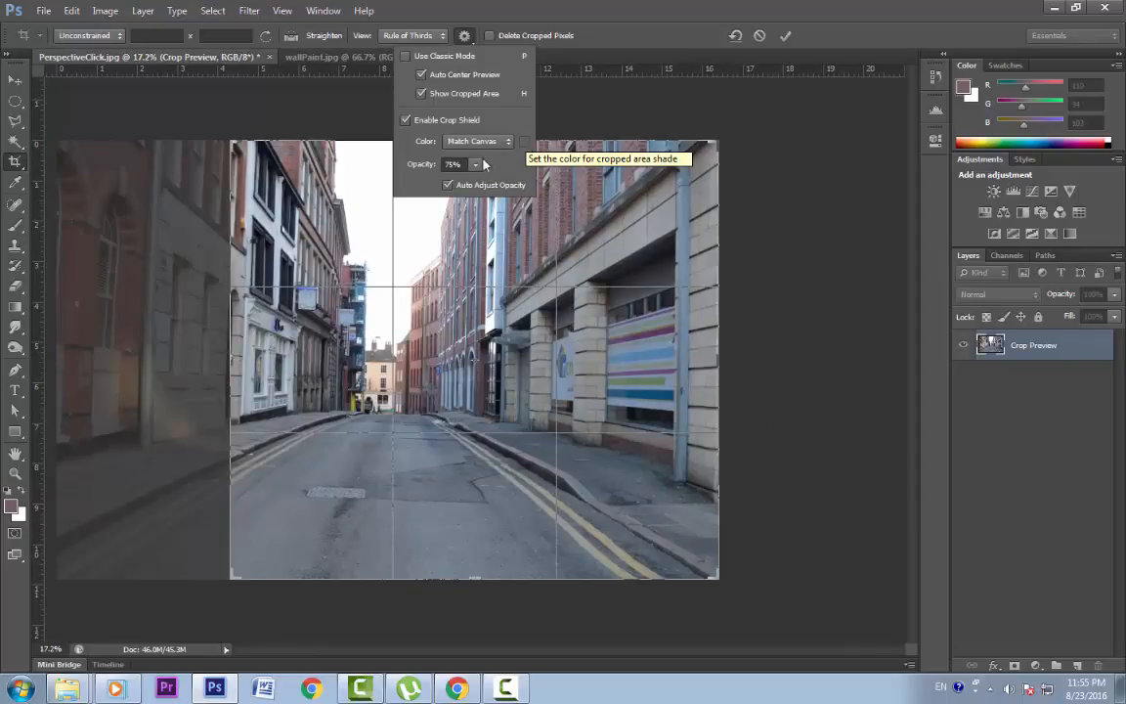
pyautogui.click(464, 36)
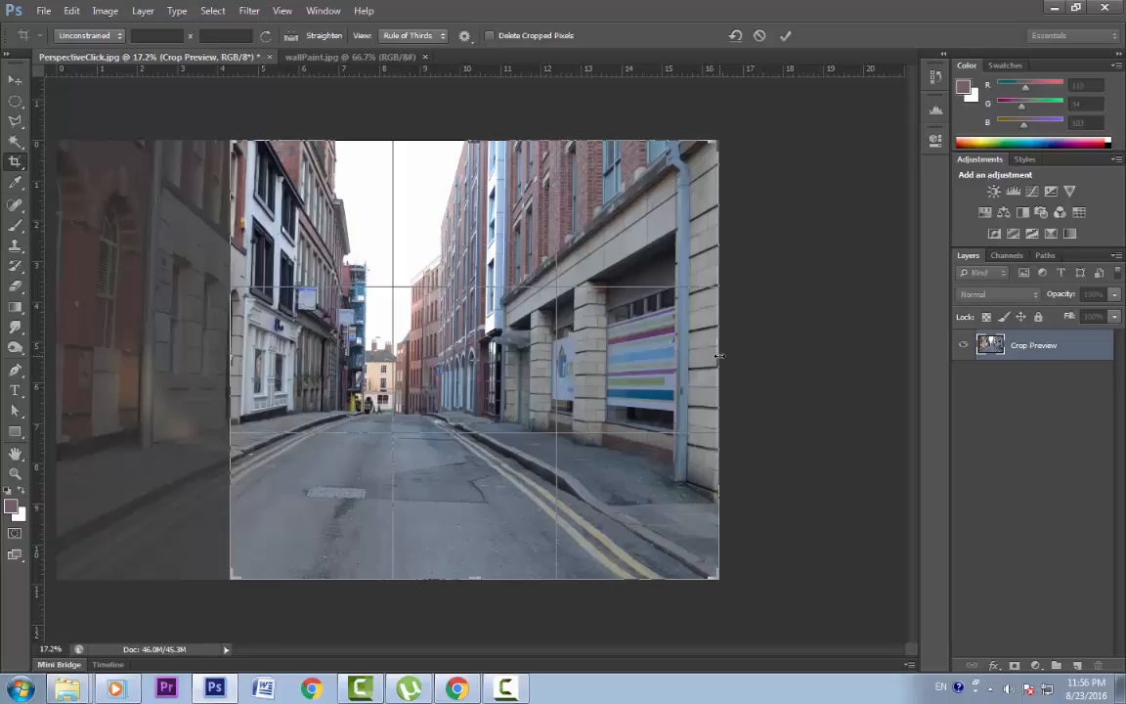
pyautogui.moveTo(717, 362); pyautogui.dragTo(630, 345)
pyautogui.press('Return')
# Step: Try to shift the cropped street photo's Background layer sideways with the Move tool
pyautogui.press('v')
pyautogui.press('c')
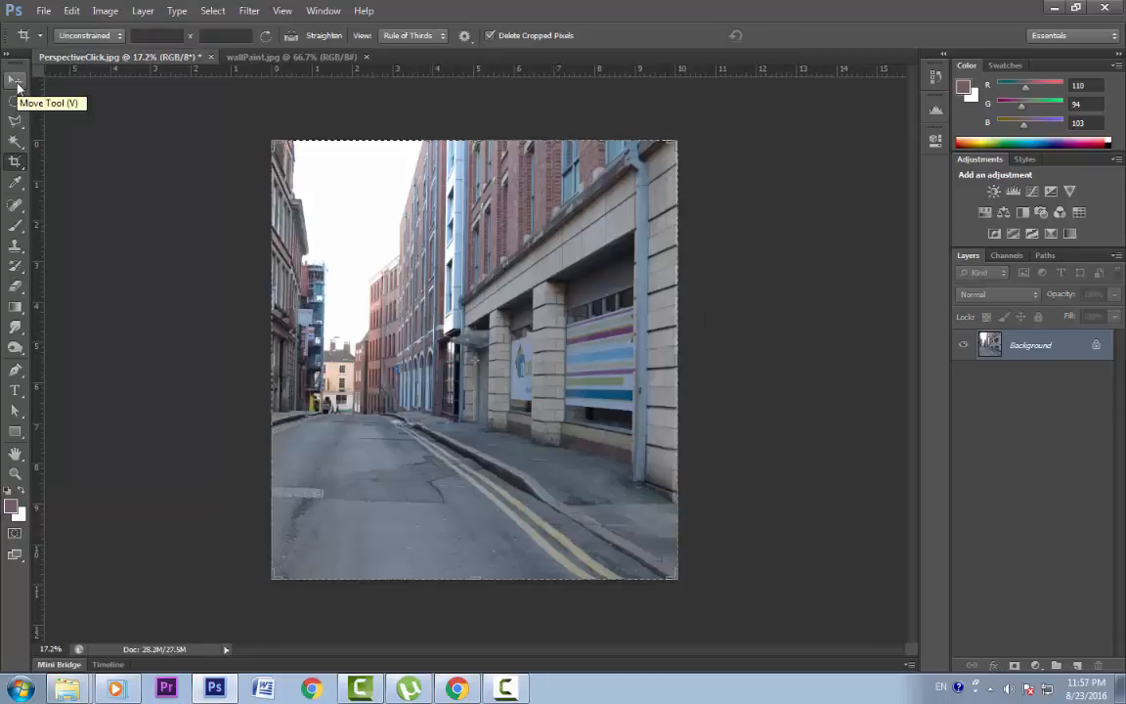
pyautogui.click(17, 87)
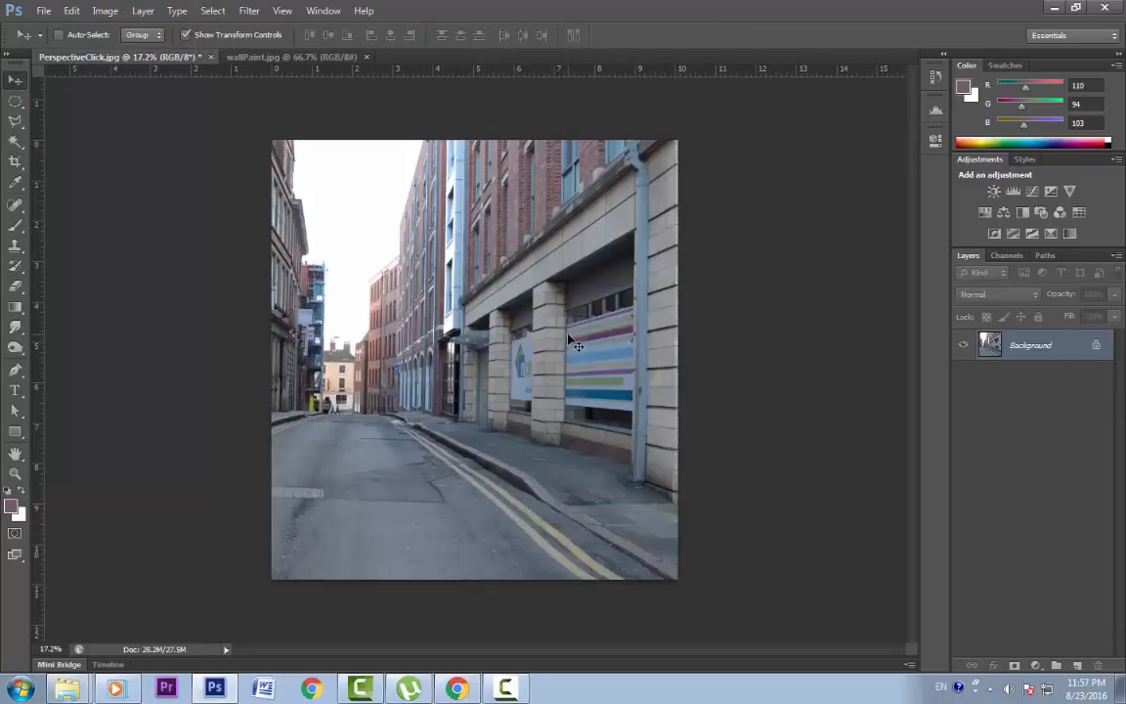
pyautogui.moveTo(576, 295); pyautogui.dragTo(545, 296)
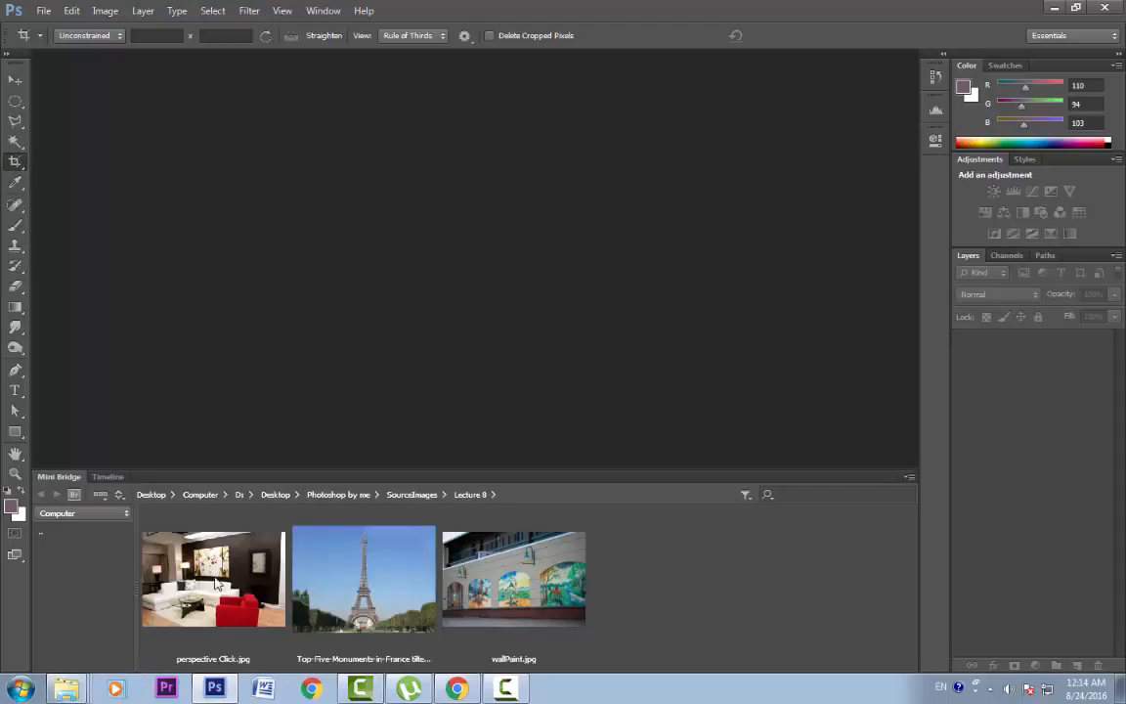
# Step: Open perspective Click.jpg from Mini Bridge and draw a Perspective Crop box over the painting above the sofa
pyautogui.moveTo(217, 585); pyautogui.dragTo(332, 244)
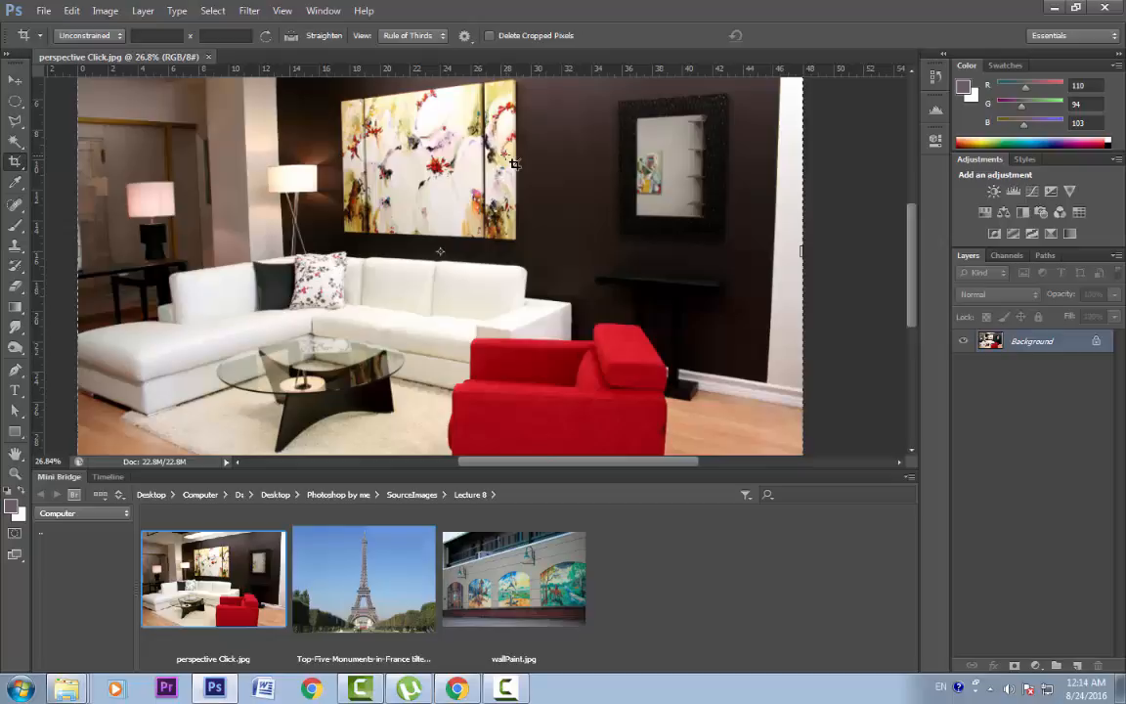
pyautogui.rightClick(14, 161)
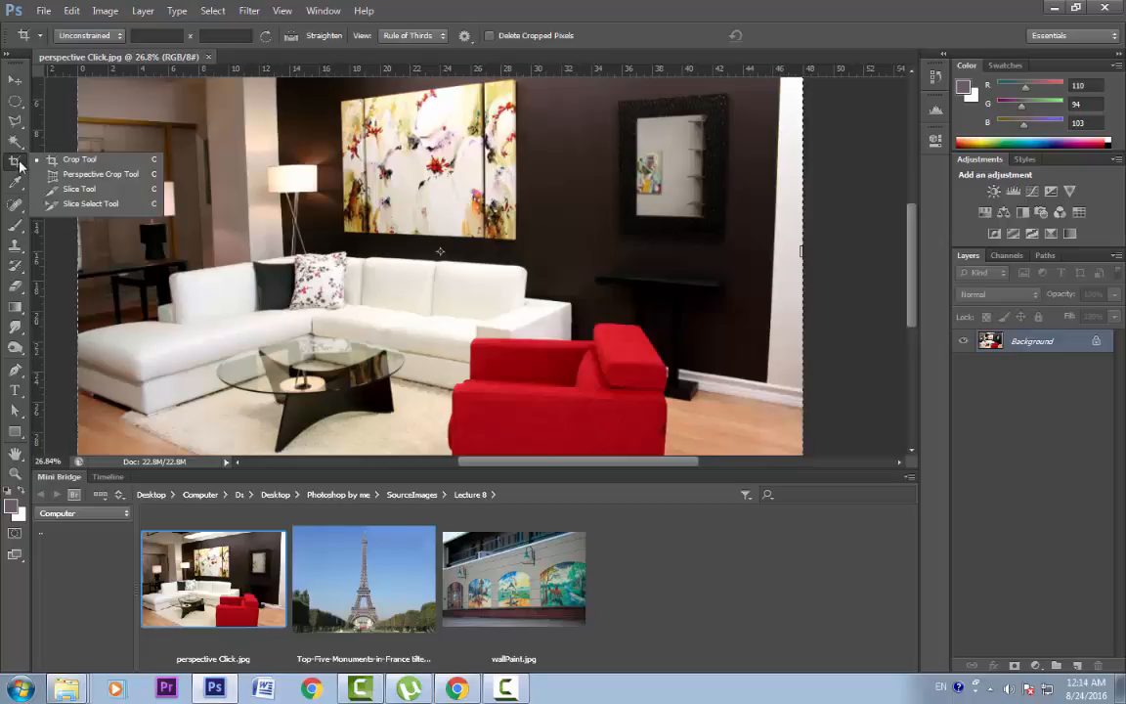
pyautogui.click(79, 176)
pyautogui.scroll(2, 253, 154)
pyautogui.moveTo(277, 169); pyautogui.dragTo(562, 381)
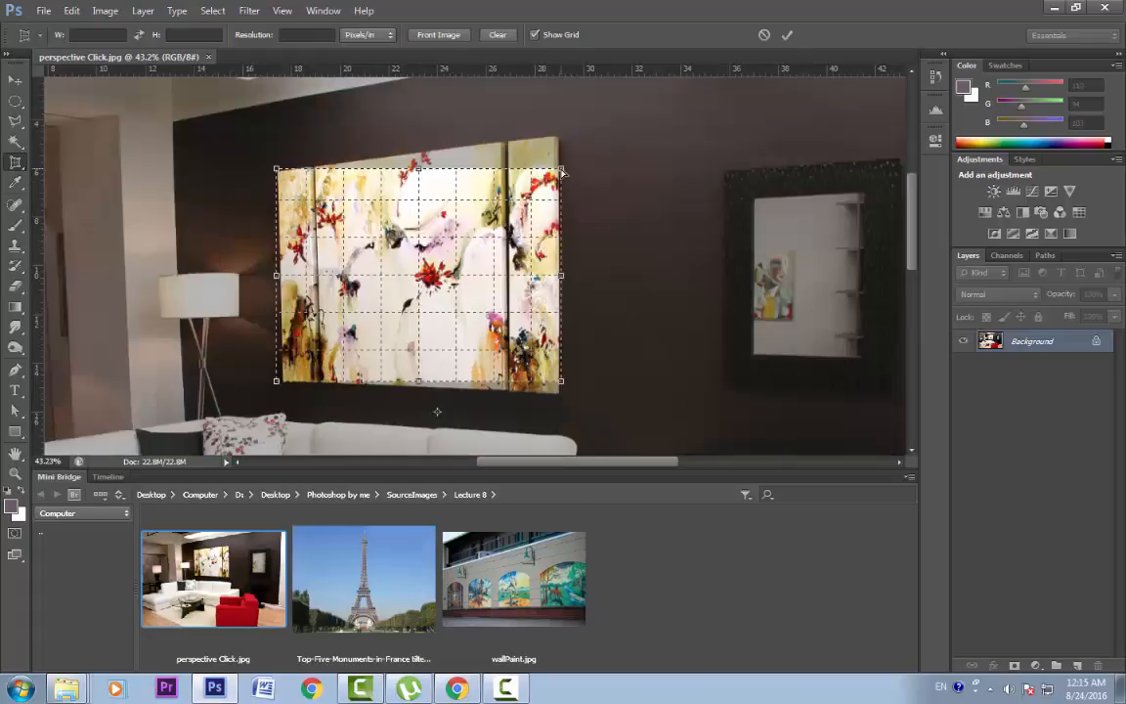
# Step: Align the four corners of the perspective crop box with the painting's corners and apply the crop
pyautogui.moveTo(563, 171); pyautogui.dragTo(555, 138)
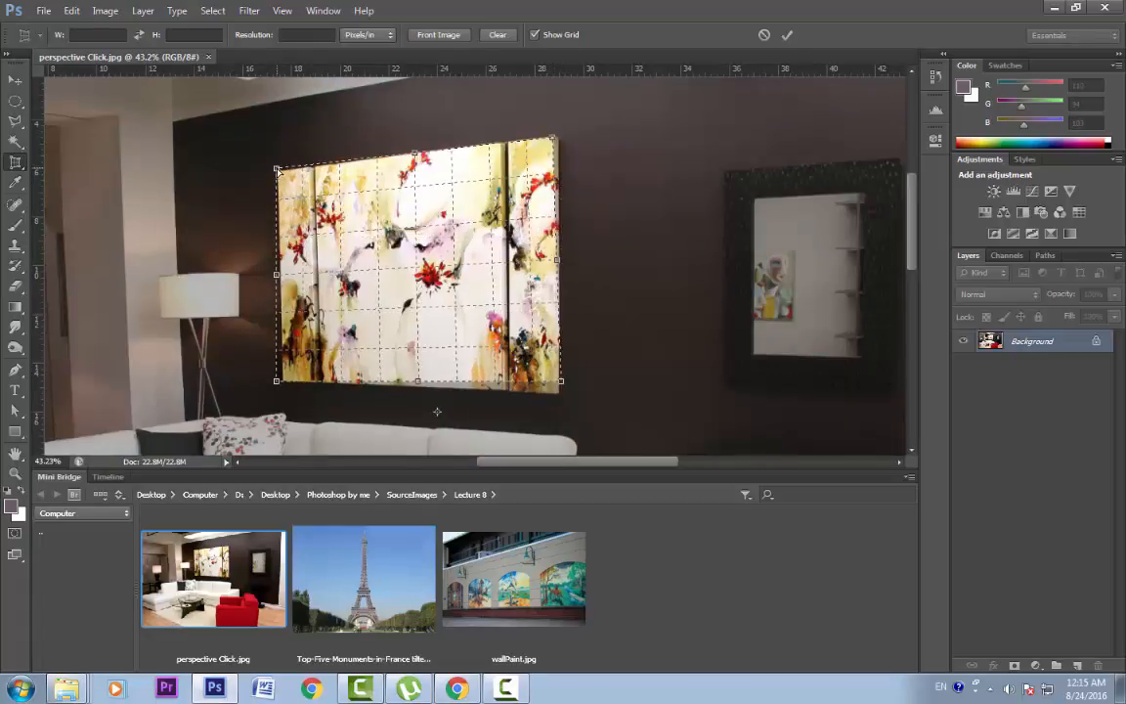
pyautogui.moveTo(277, 169); pyautogui.dragTo(277, 173)
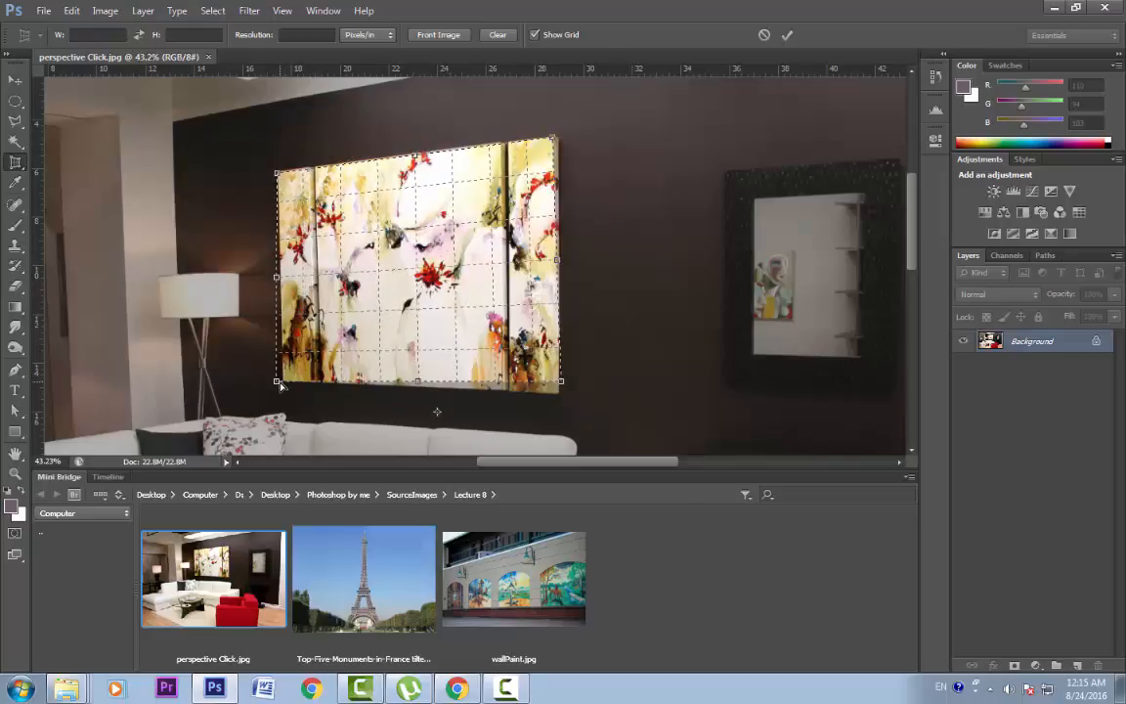
pyautogui.moveTo(277, 384); pyautogui.dragTo(284, 383)
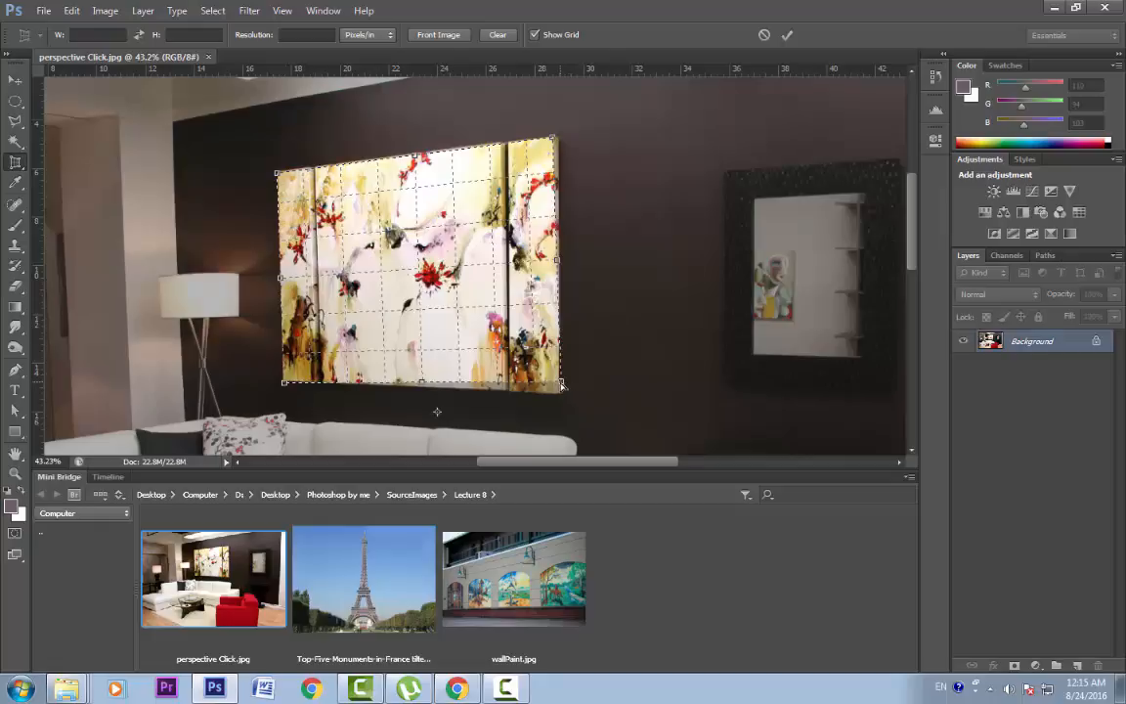
pyautogui.moveTo(562, 387); pyautogui.dragTo(560, 394)
pyautogui.press('Return')
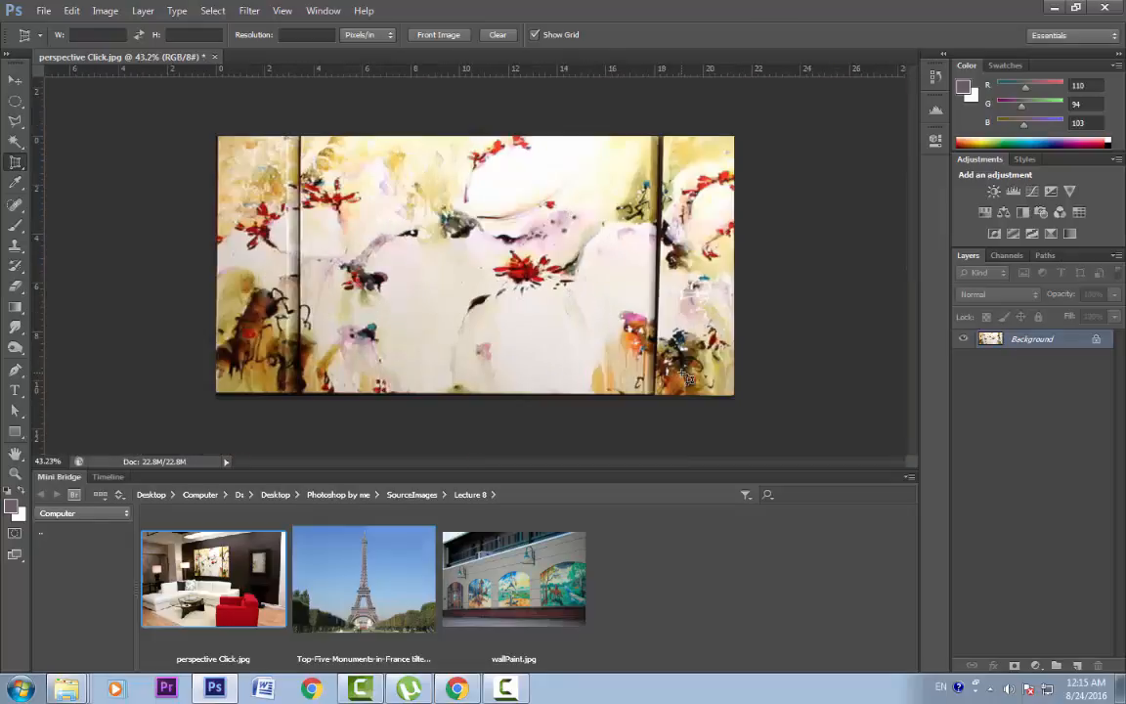